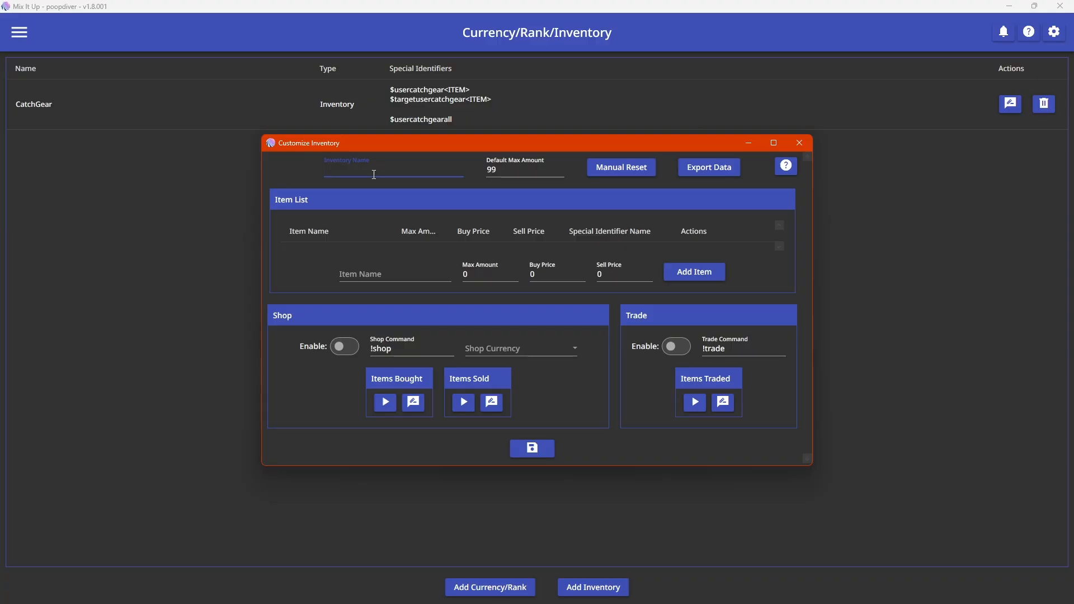
Name the new inventory Tentacle, add an item called Tentacle to it, and save the inventory.
text(Tentacle)
click(522, 174)
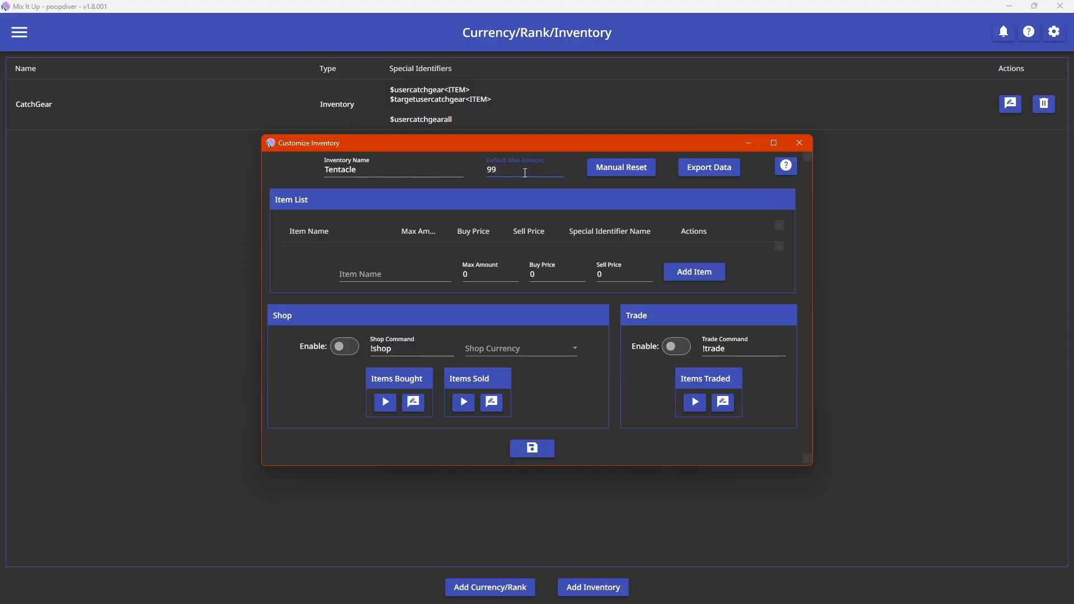
click(417, 269)
text(Tenta)
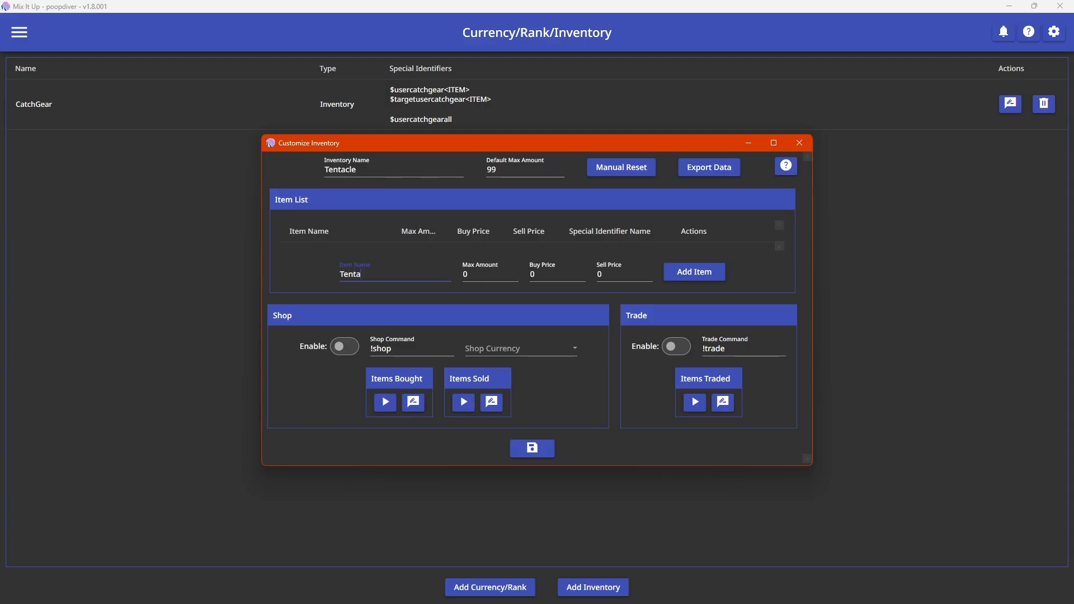
text(cle)
click(714, 273)
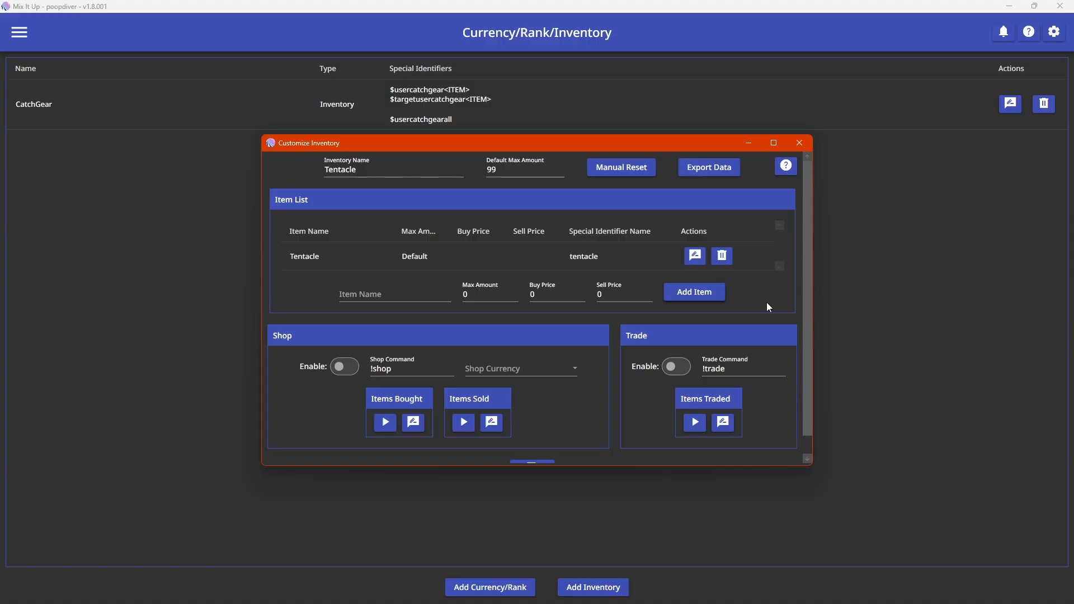
scroll(766, 280, down, 1)
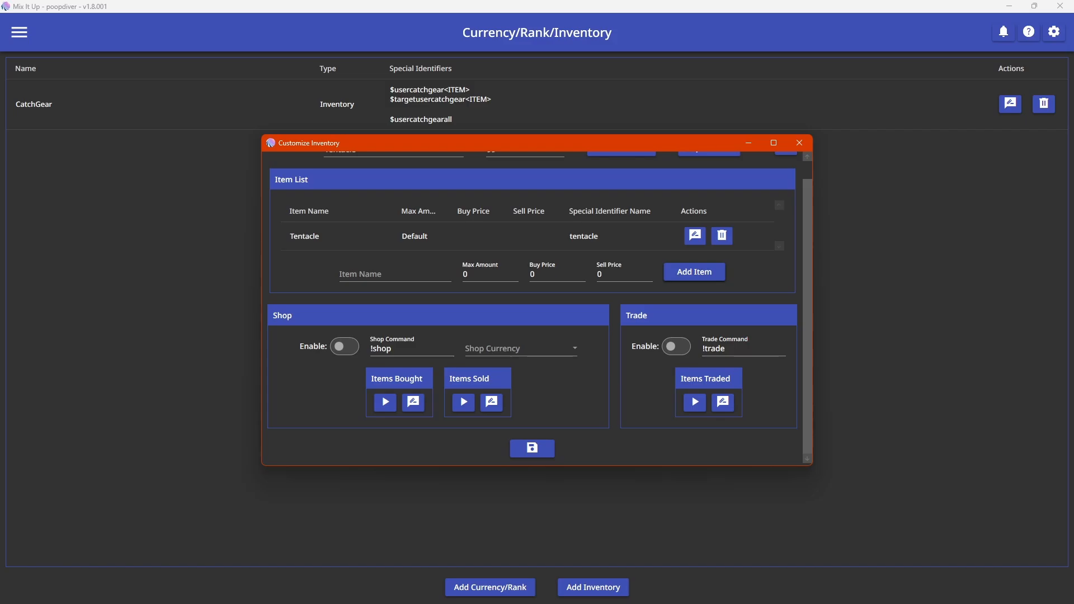
click(550, 450)
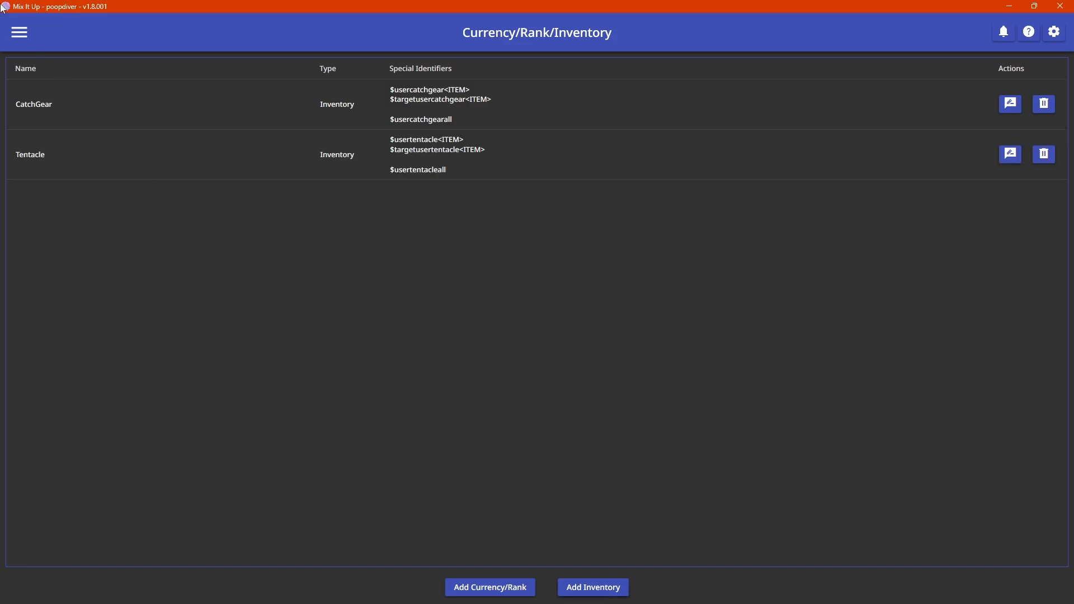
Go to Twitch Channel Points and start a command for the existing Tentacles reward.
click(20, 32)
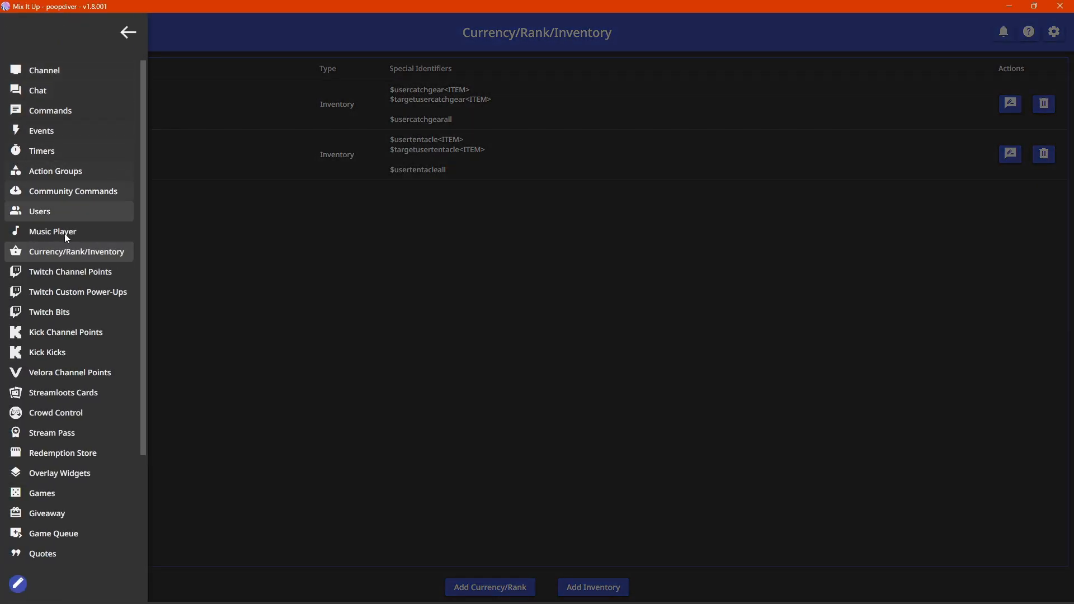
click(70, 272)
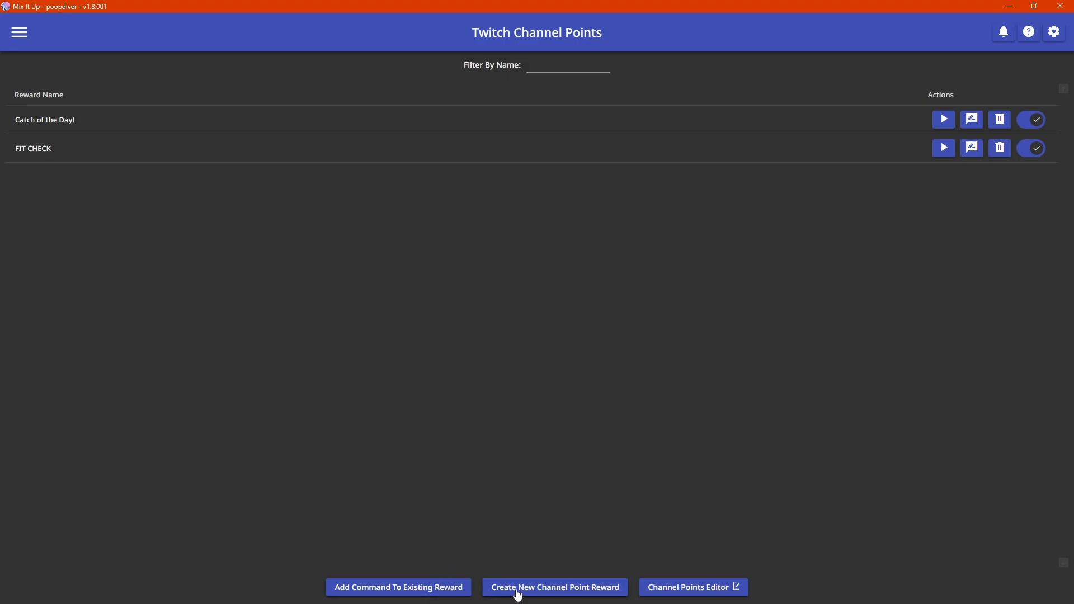
click(448, 587)
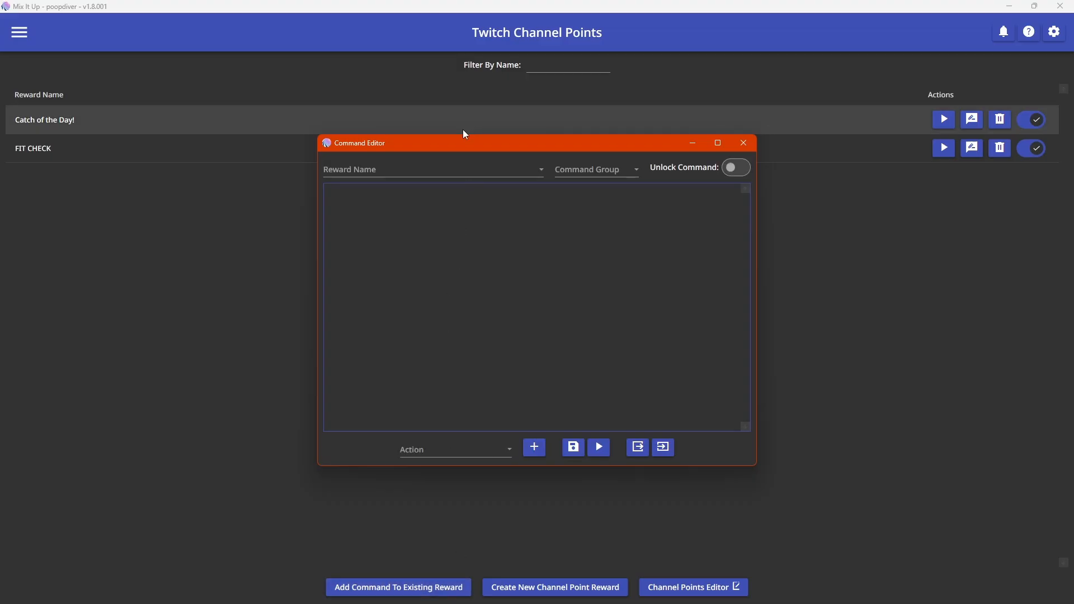
click(450, 177)
scroll(441, 288, down, 3)
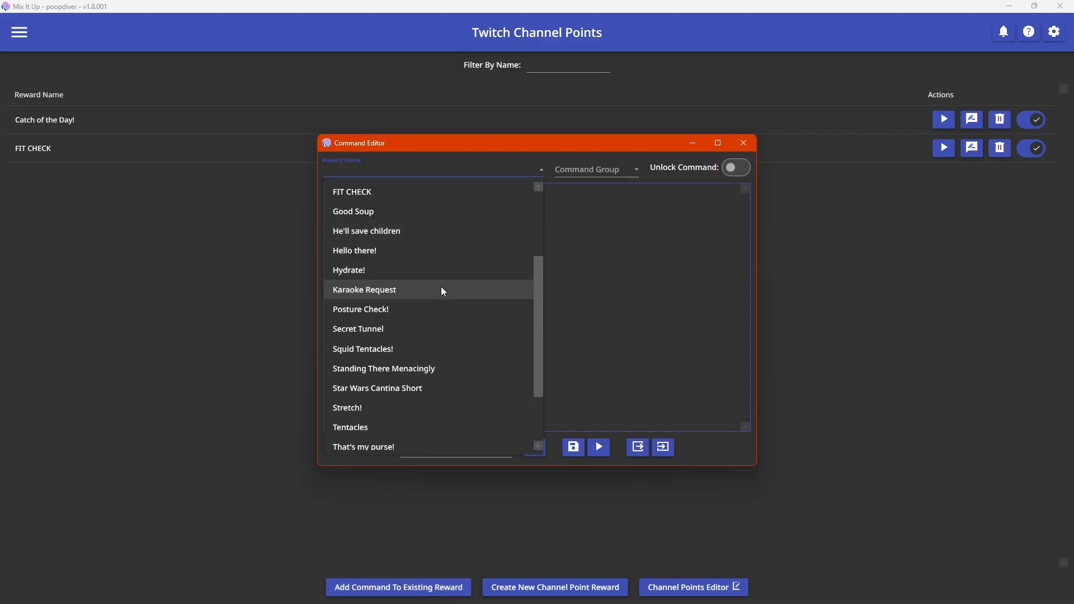
click(390, 369)
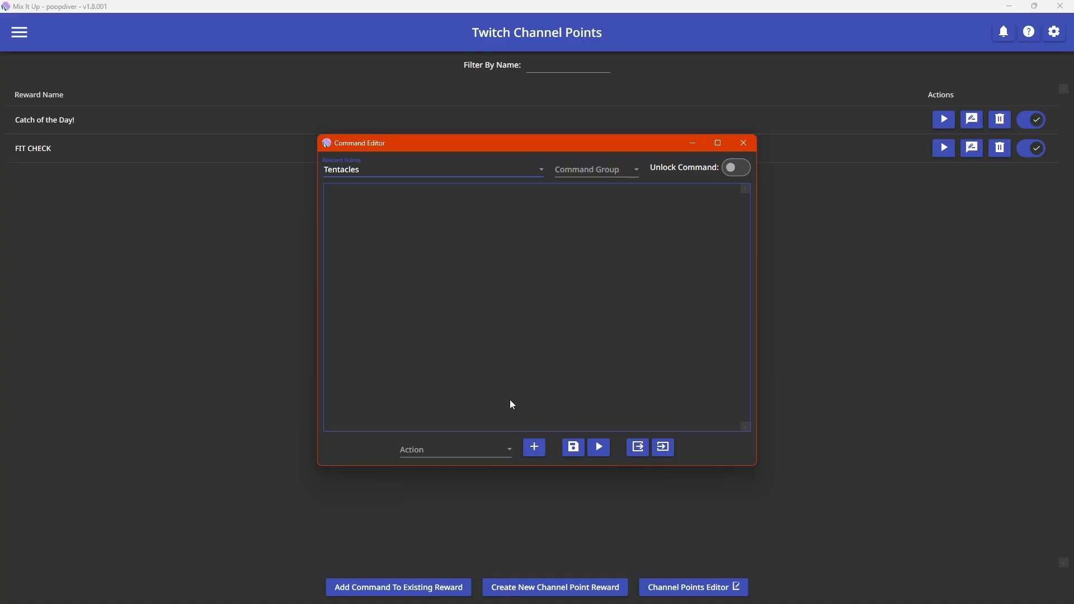
Add a File (Read & Write) action to the command and set it to Read Random Line From File.
click(510, 450)
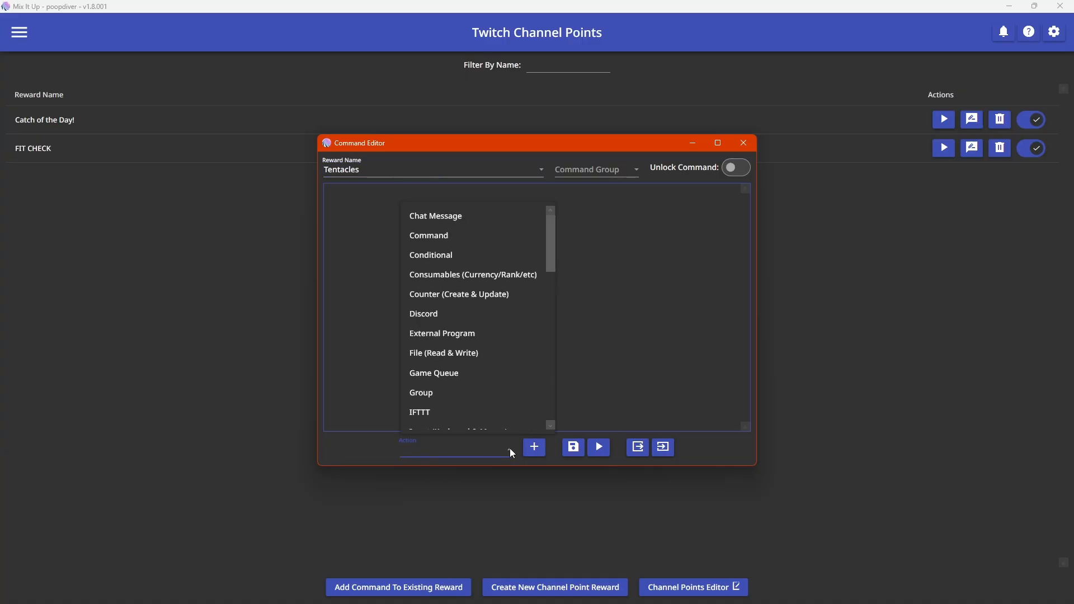
scroll(474, 335, down, 3)
scroll(454, 256, up, 1)
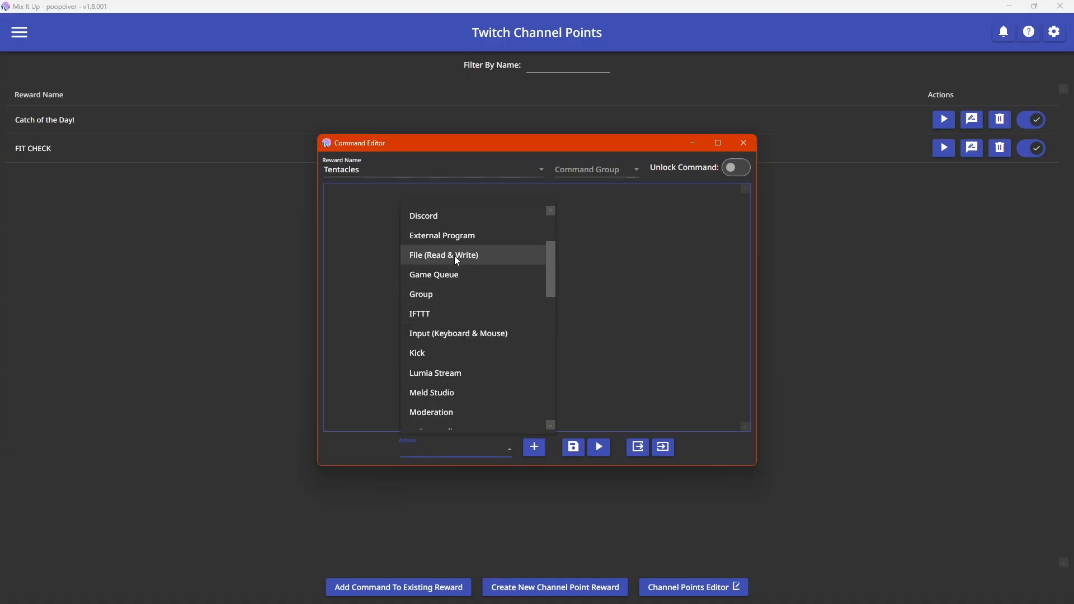
click(456, 256)
click(533, 448)
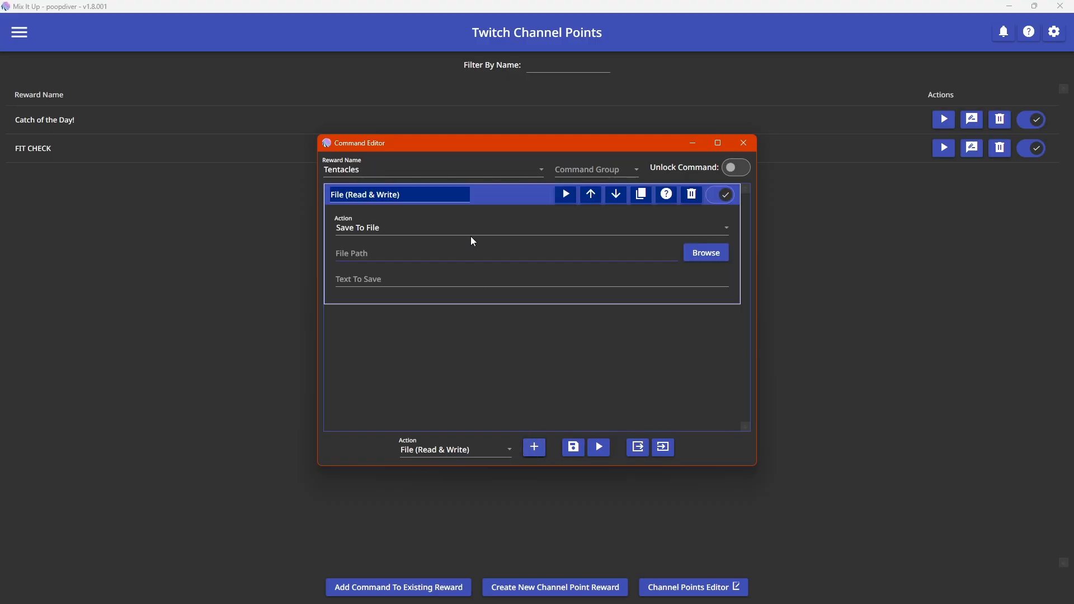
click(489, 196)
click(487, 199)
click(478, 225)
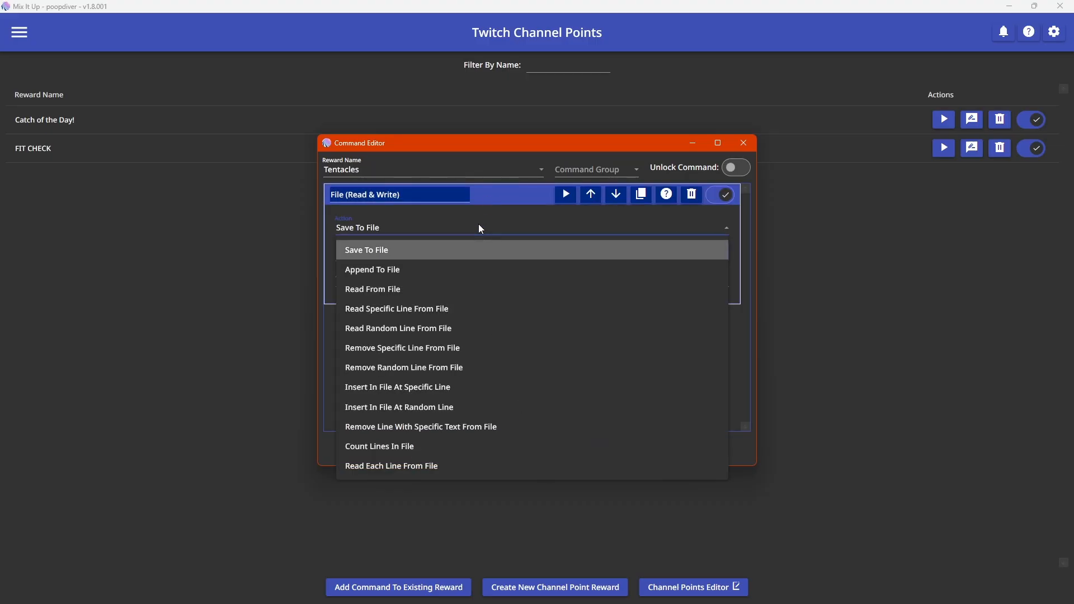
click(431, 330)
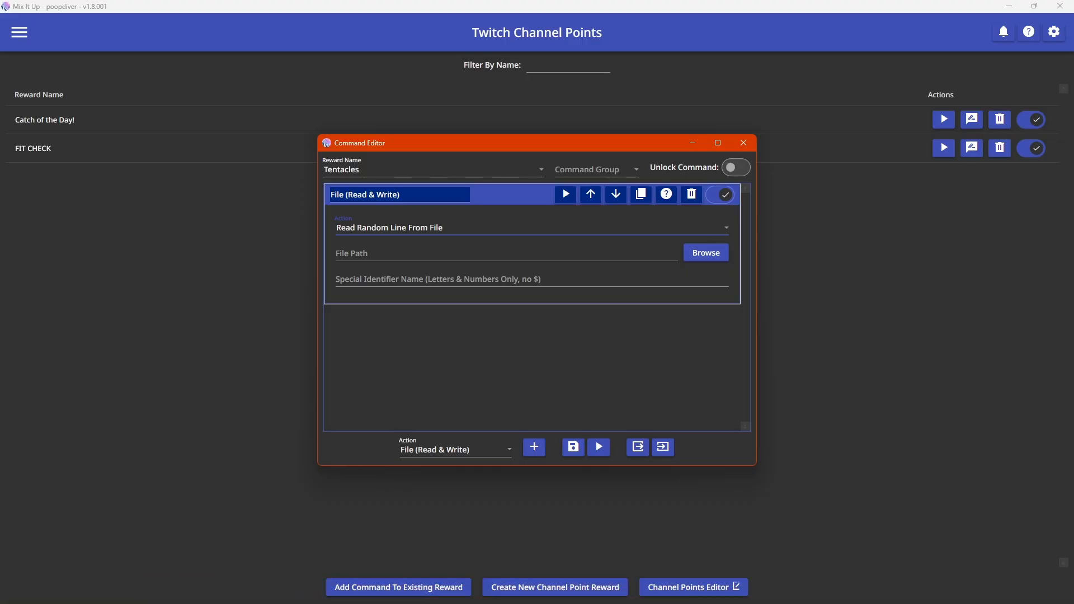
Switch to Notepad and review the one-entry-per-line lists in Fresh Catch.txt and Squid Tentacle.txt.
key(alt+Tab)
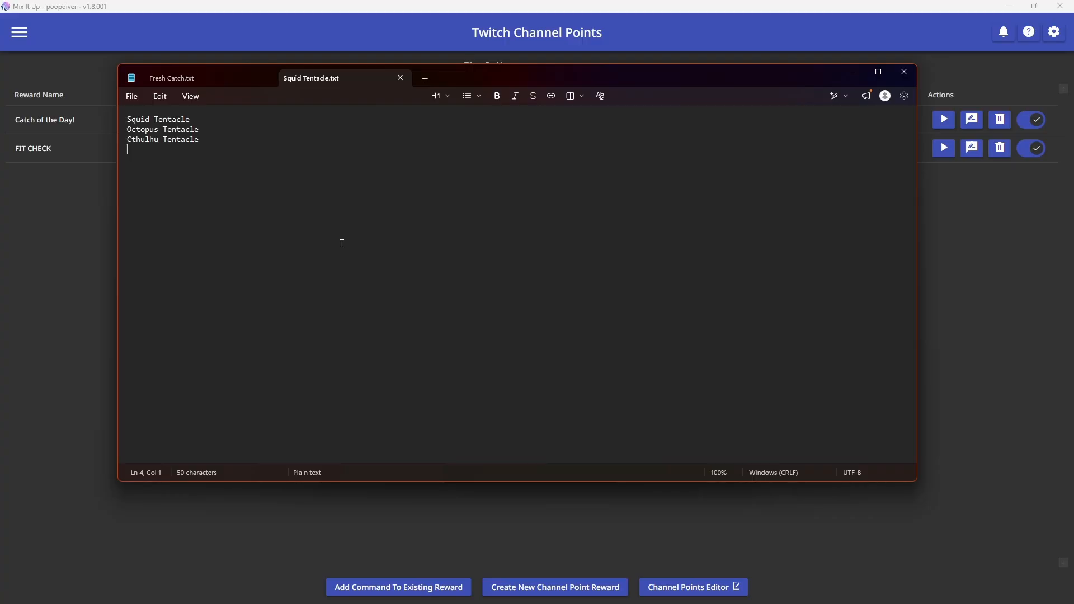
click(238, 75)
scroll(274, 274, down, 3)
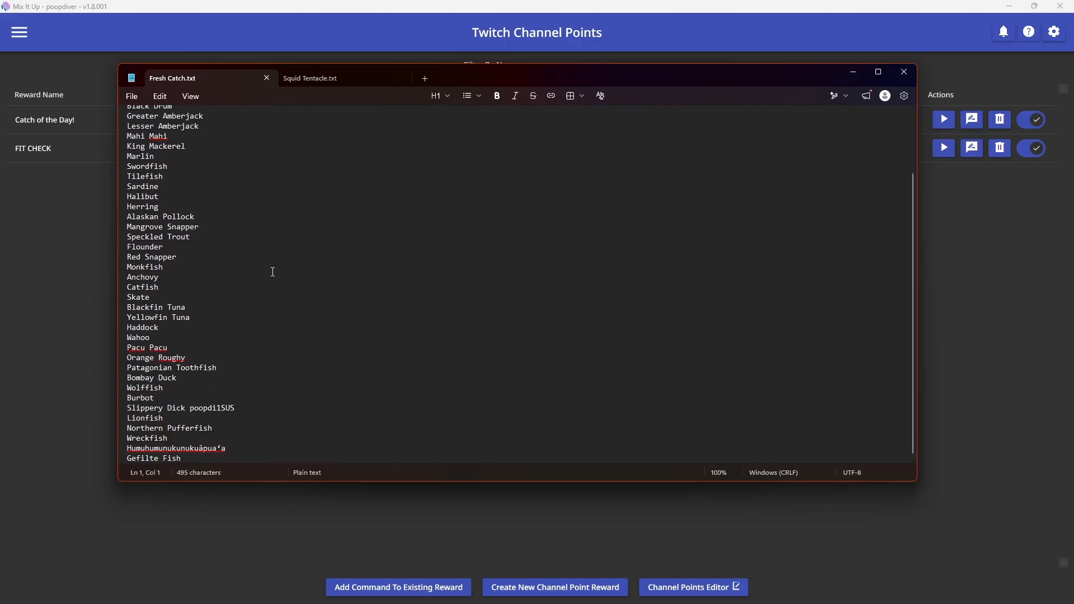
scroll(272, 271, up, 2)
scroll(270, 269, down, 2)
scroll(270, 268, up, 3)
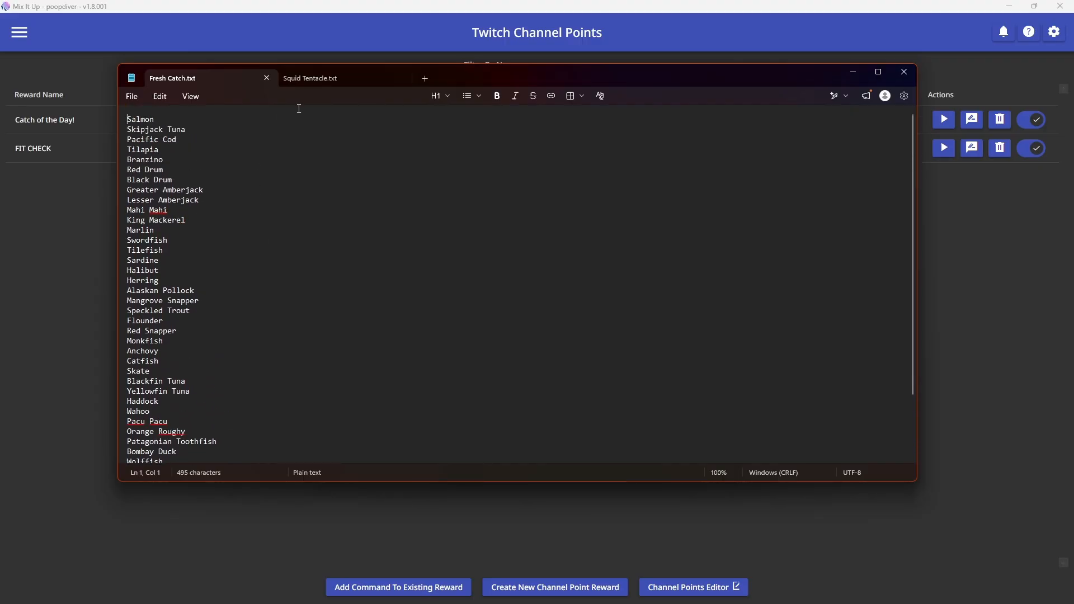
click(322, 78)
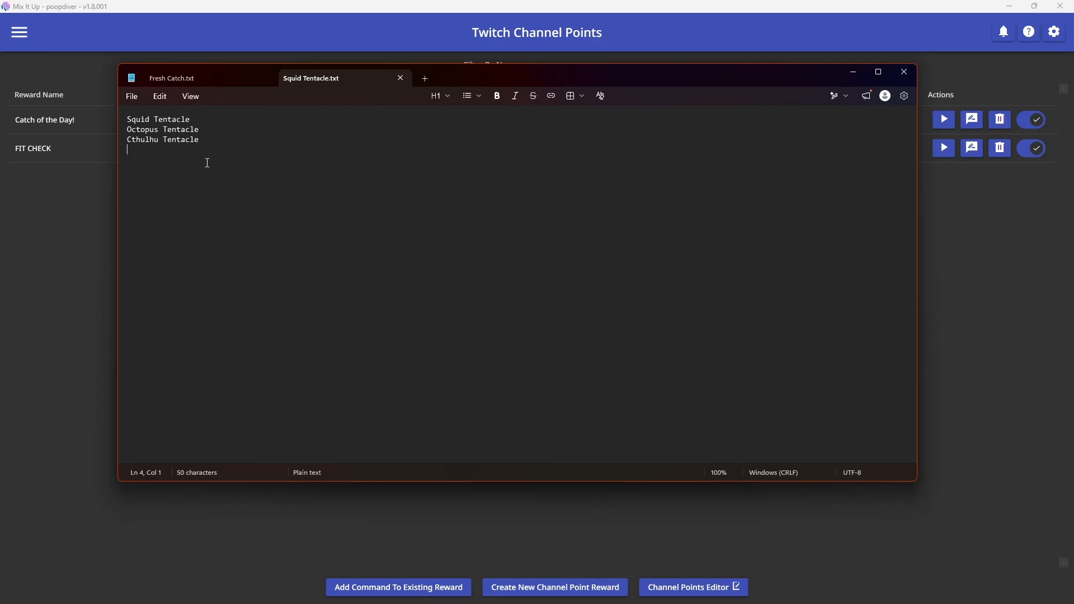
Remove the empty line after Cthulhu Tentacle in Squid Tentacle.txt and save the file.
text(Hentai)
key(BackSpace)
key(BackSpace)
key(BackSpace)
key(BackSpace)
key(BackSpace)
key(BackSpace)
key(BackSpace)
key(BackSpace)
click(132, 96)
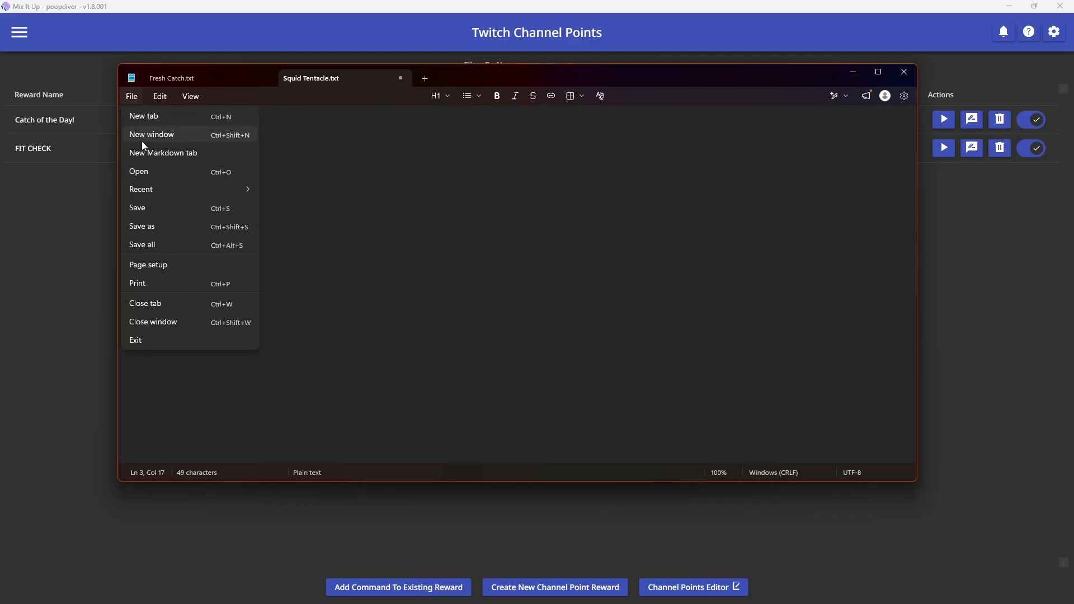
click(157, 208)
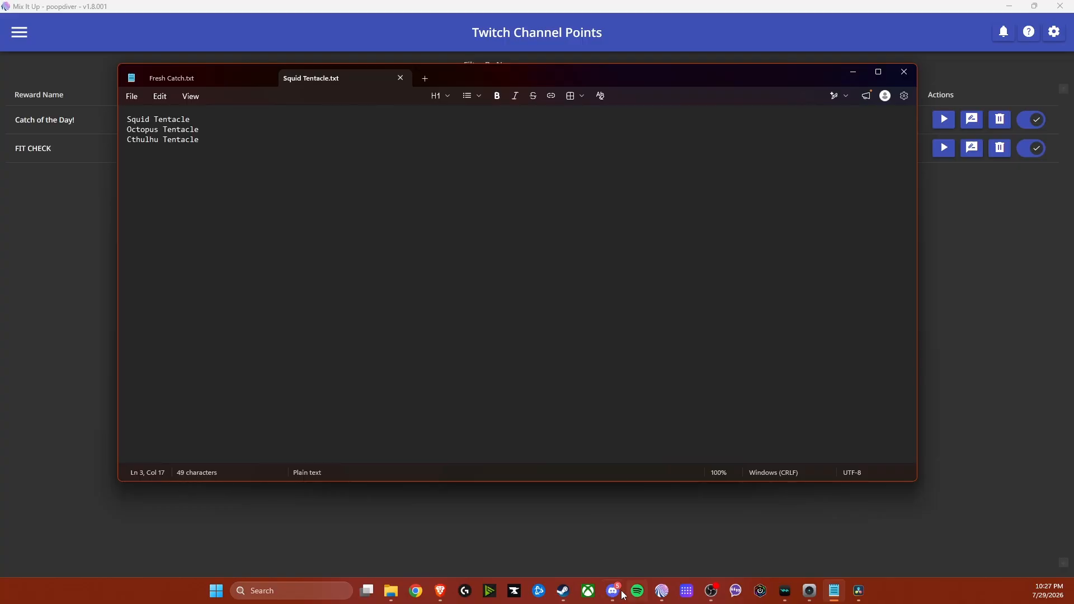
Return to the Mix It Up command editor and choose Squid Tentacle.txt as the file to read.
mouse_move(660, 596)
click(712, 539)
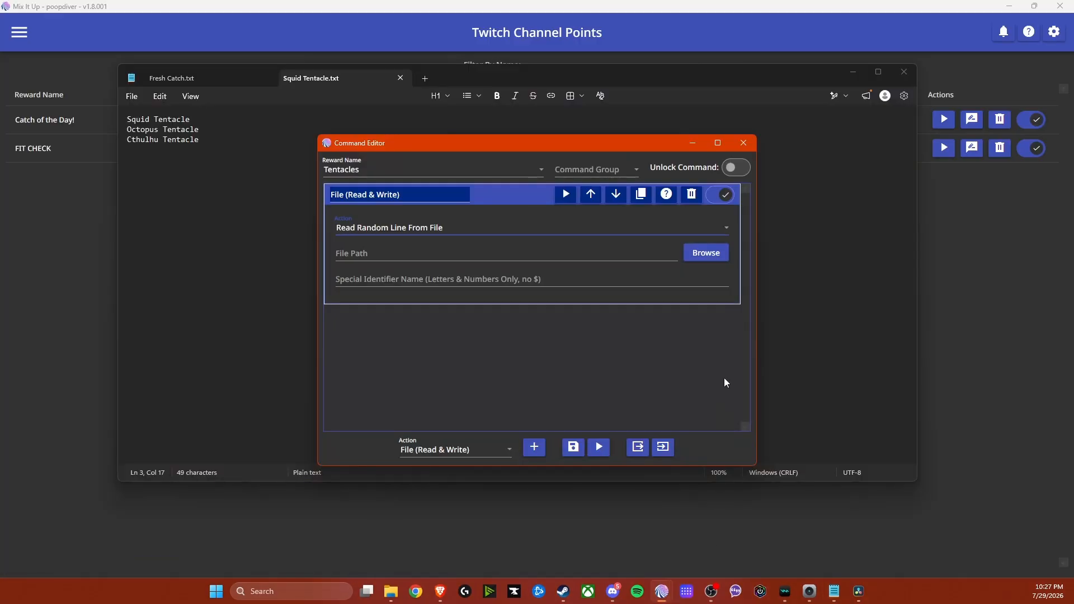
click(851, 72)
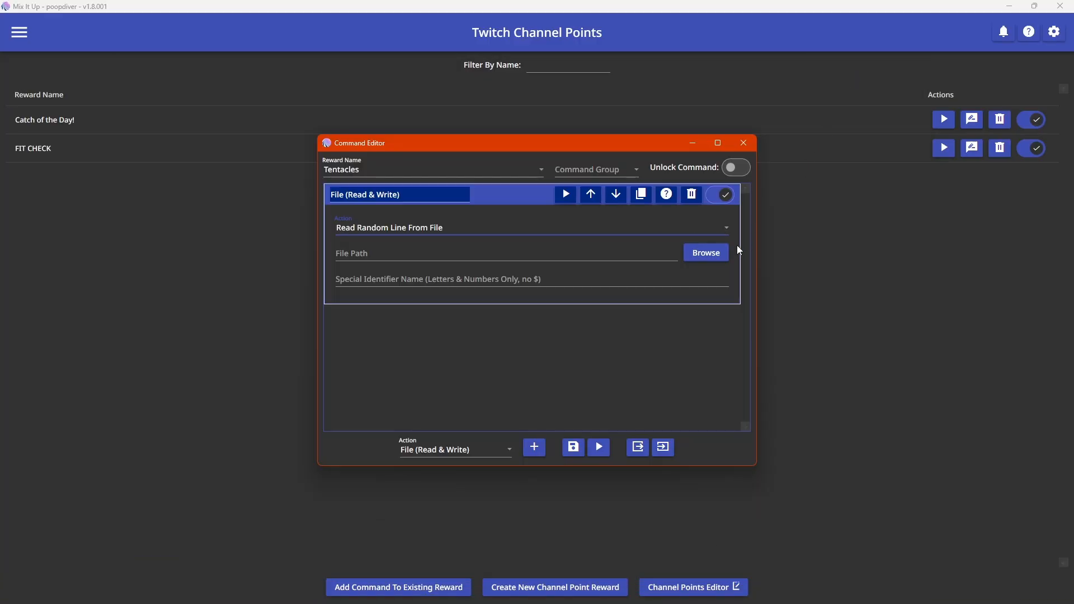
click(705, 253)
click(533, 274)
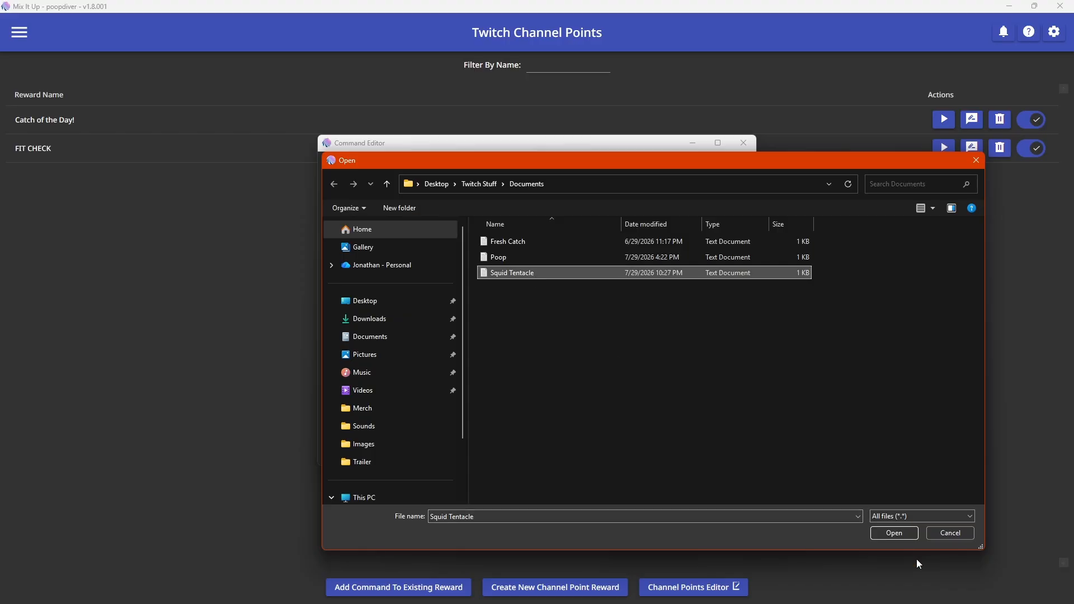
click(895, 533)
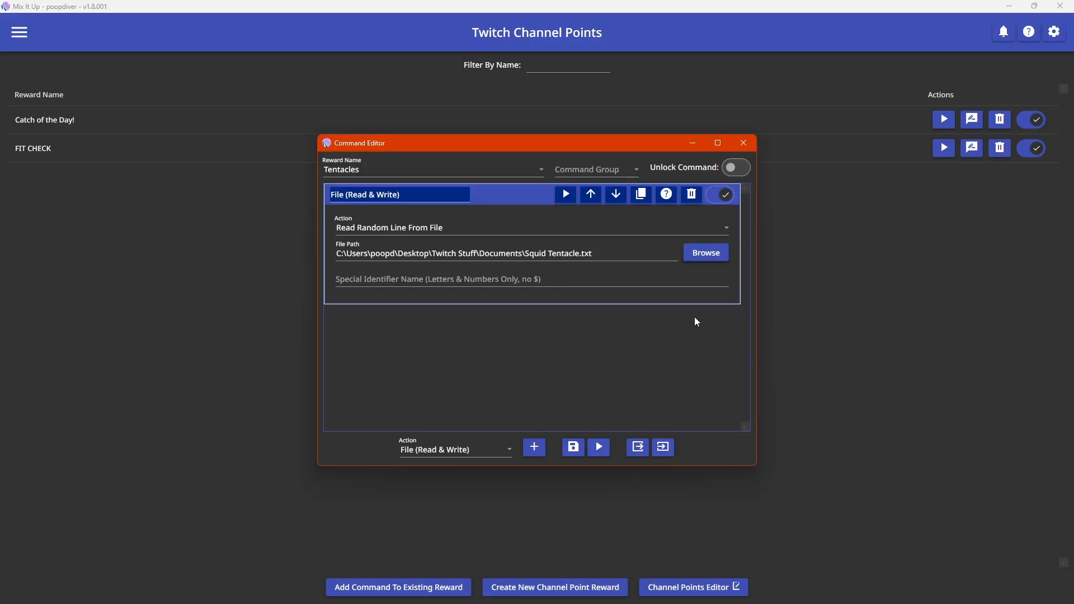
Set the file action's special identifier name to tentacle.
click(489, 275)
text(te)
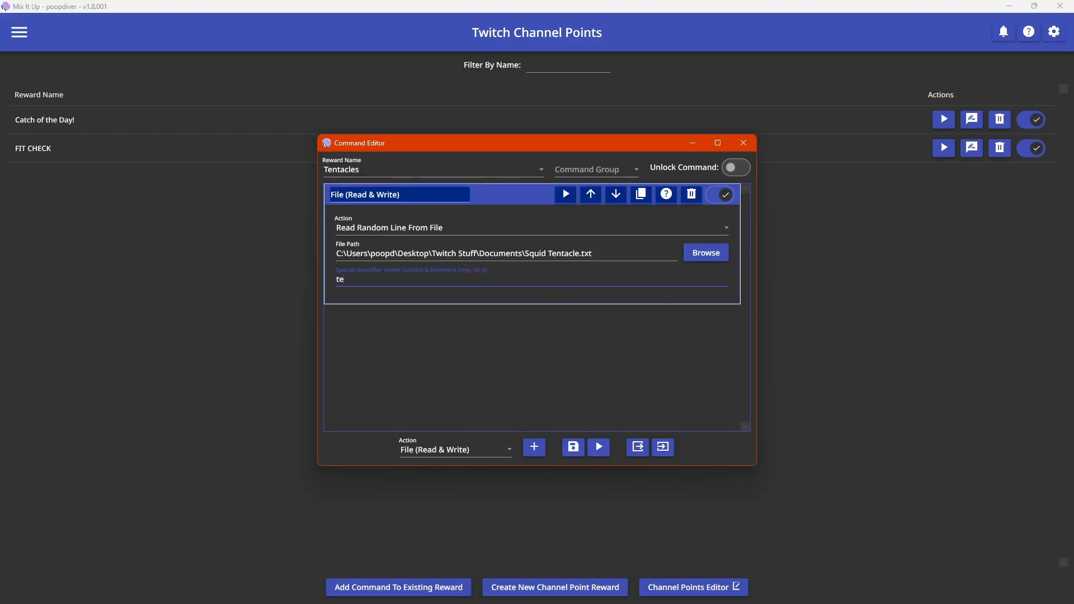
text(ntacle)
Add a Chat Message action with the text "$username has been slapped by $tentacle! Ouch!".
click(501, 448)
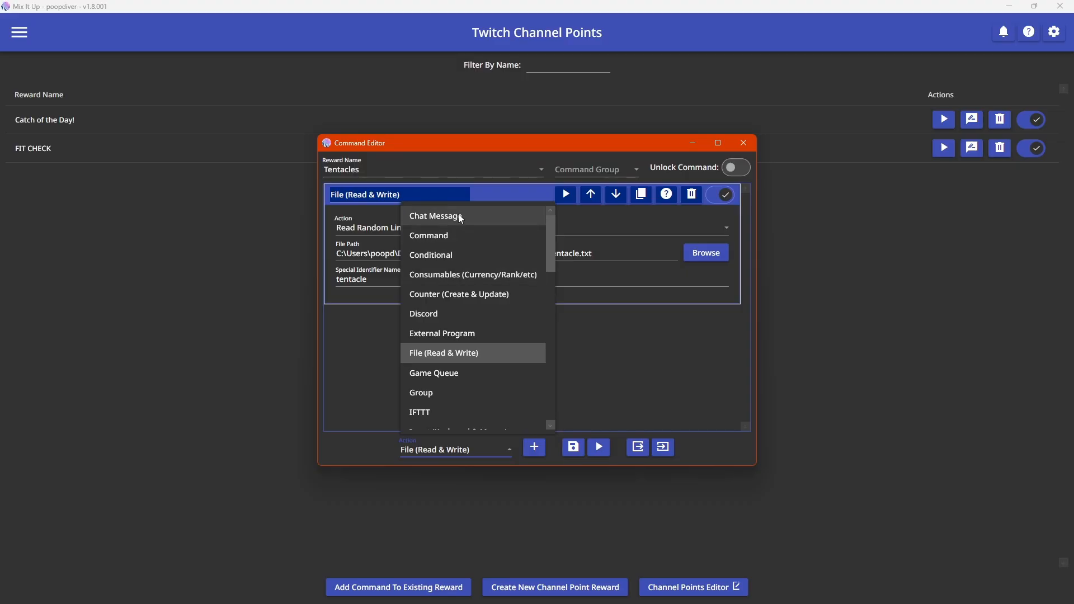
click(458, 215)
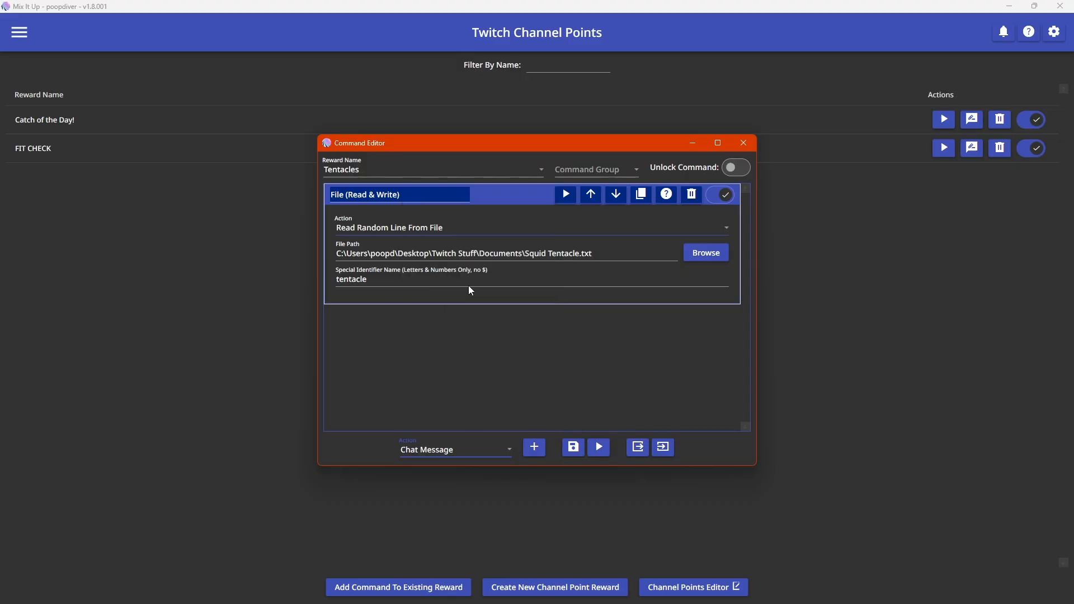
click(537, 451)
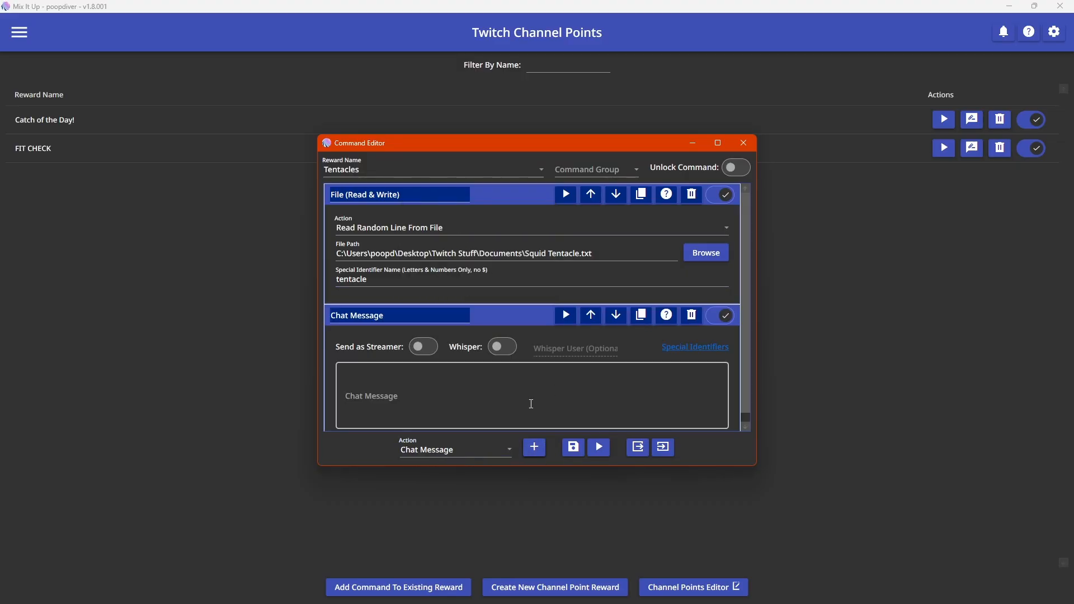
scroll(534, 392, down, 1)
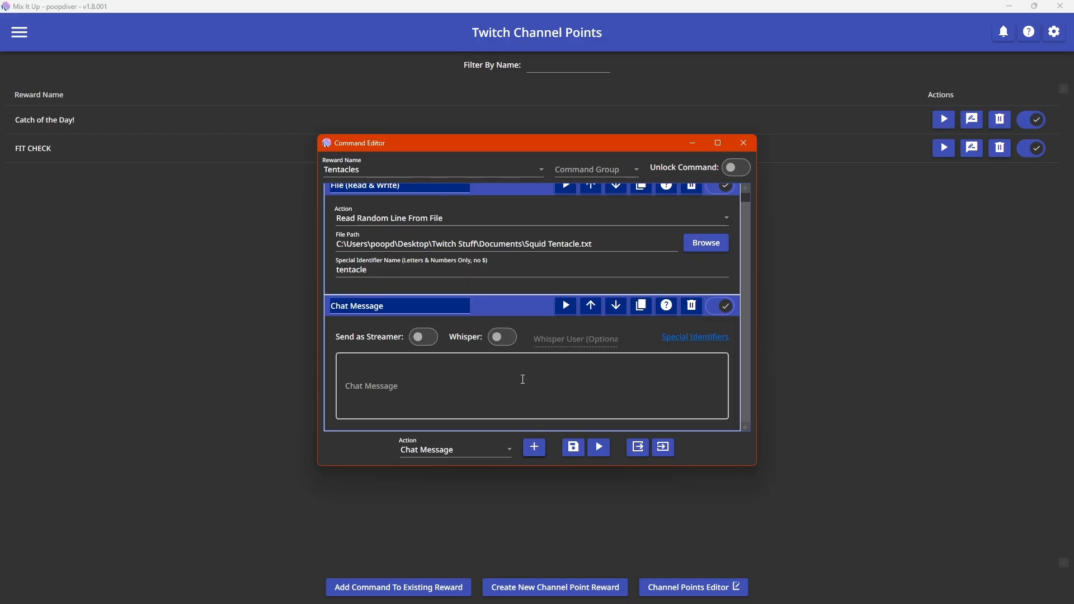
click(523, 379)
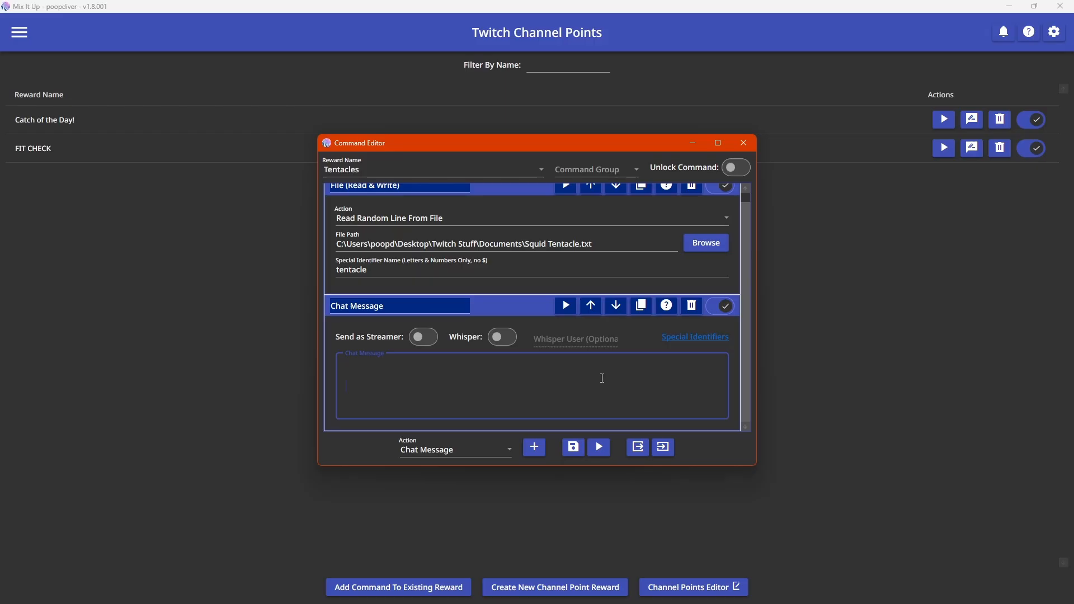
text($username has been slapped by $tentacle)
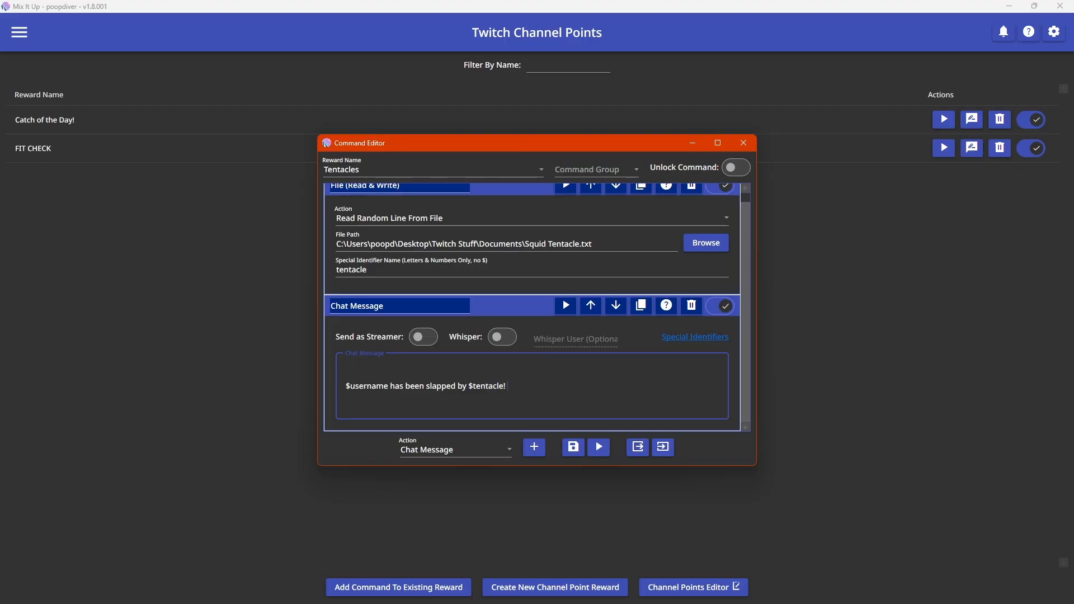
text(! Ouch!)
click(521, 308)
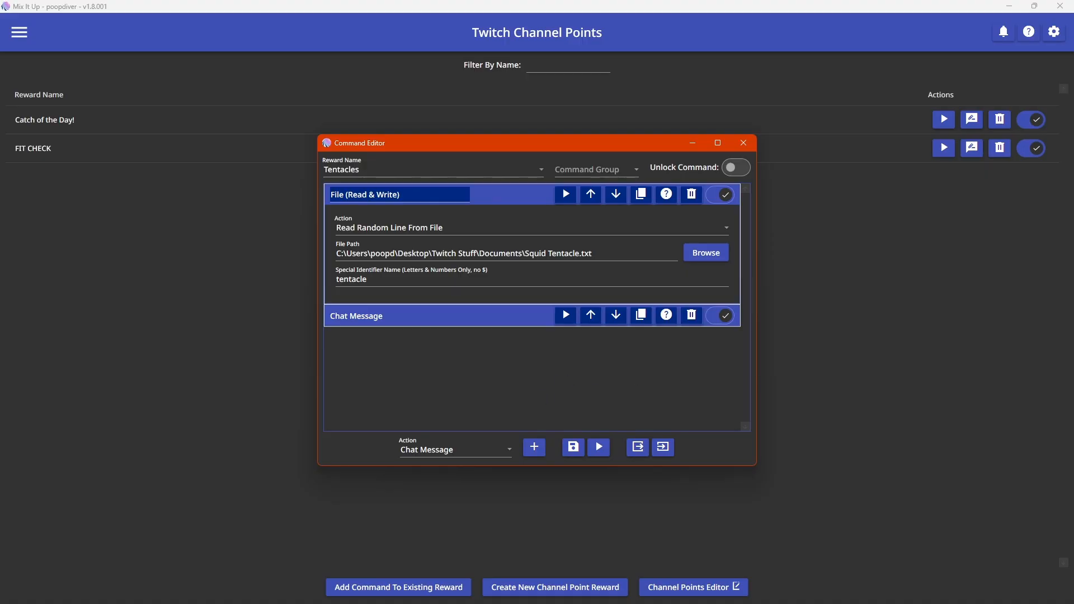
click(471, 317)
Add a Consumables action to the Tentacles command that adds 1 Tentacle item from the Tentacle inventory to the user.
click(490, 448)
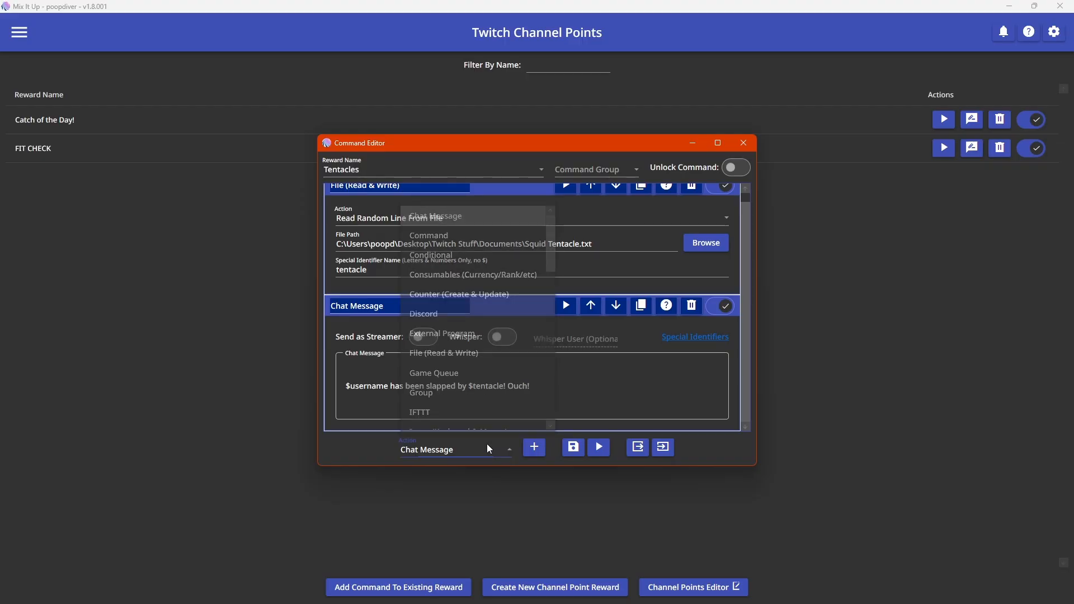
scroll(475, 314, down, 3)
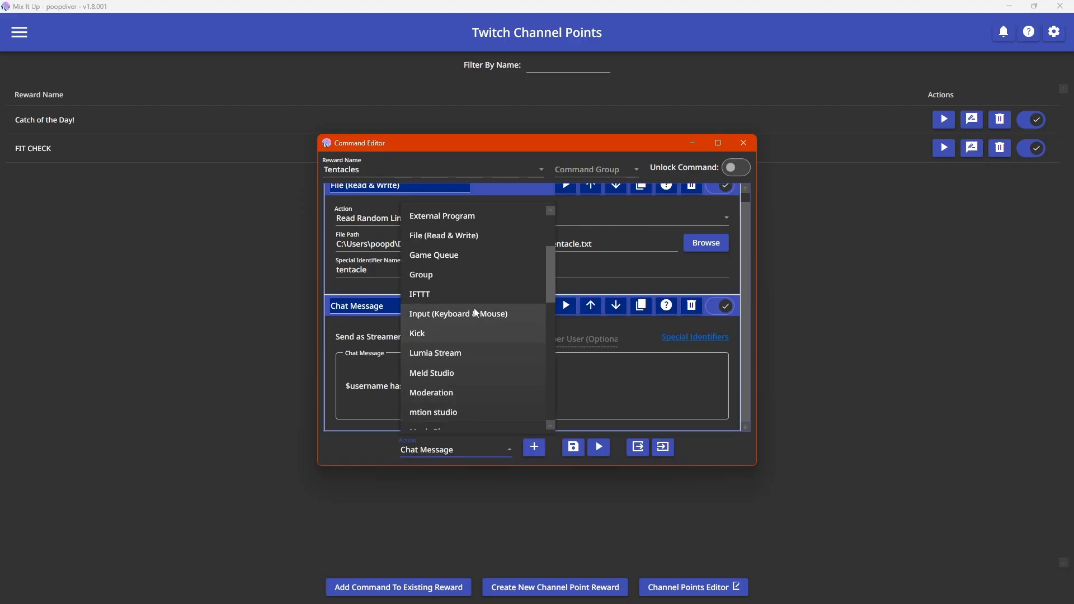
scroll(469, 269, up, 3)
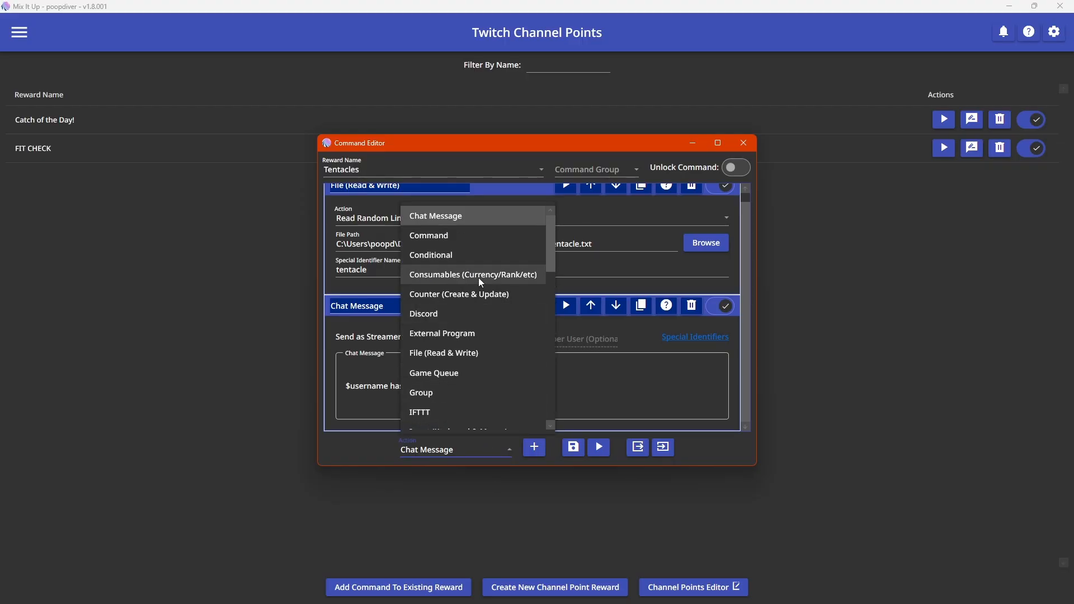
click(480, 276)
click(534, 446)
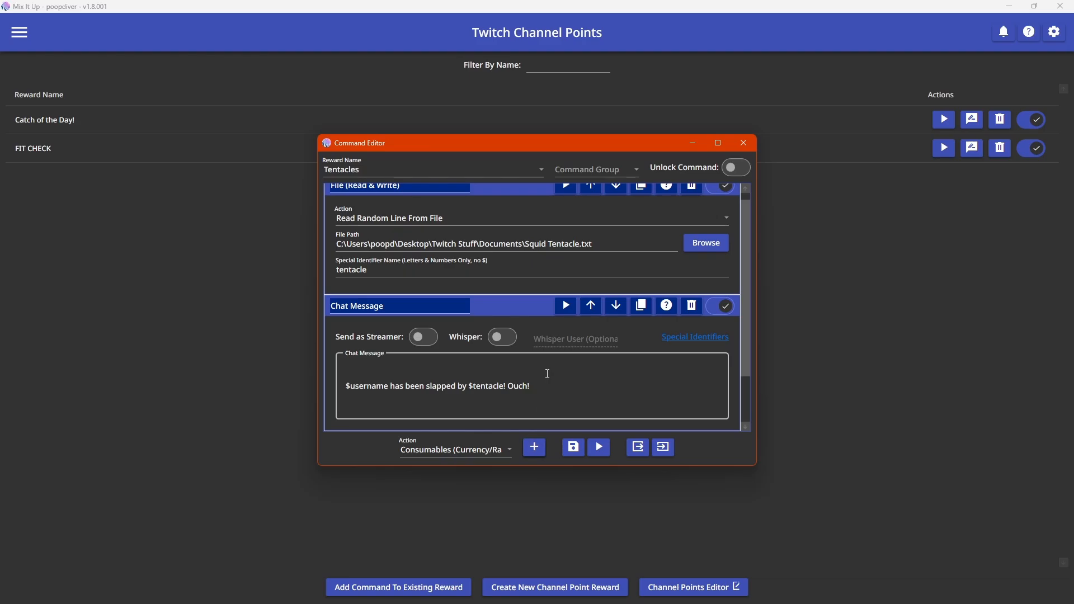
click(414, 412)
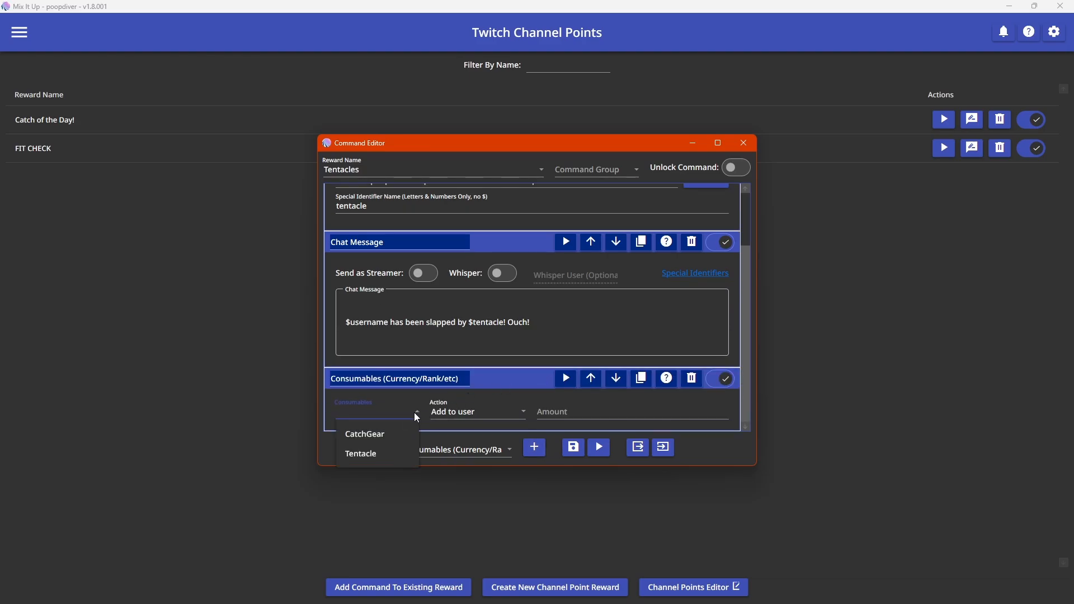
click(384, 454)
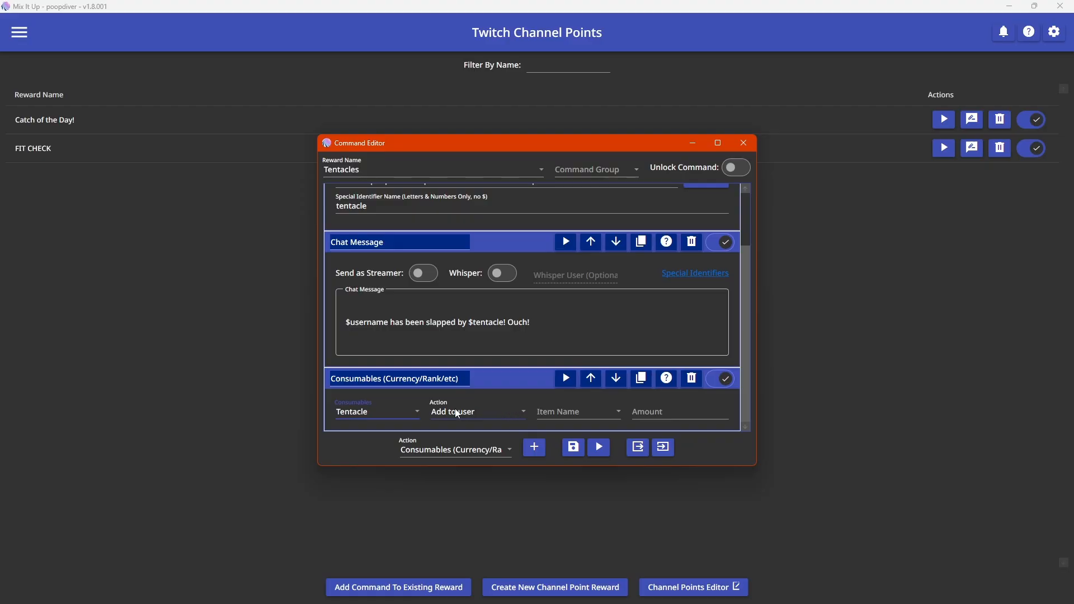
click(617, 413)
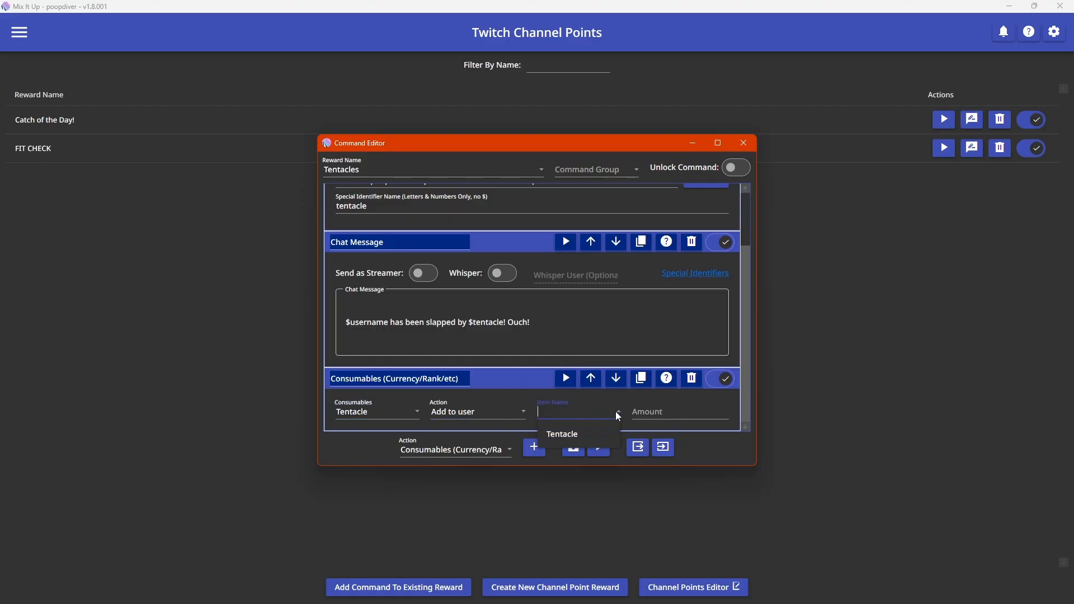
click(582, 434)
click(664, 407)
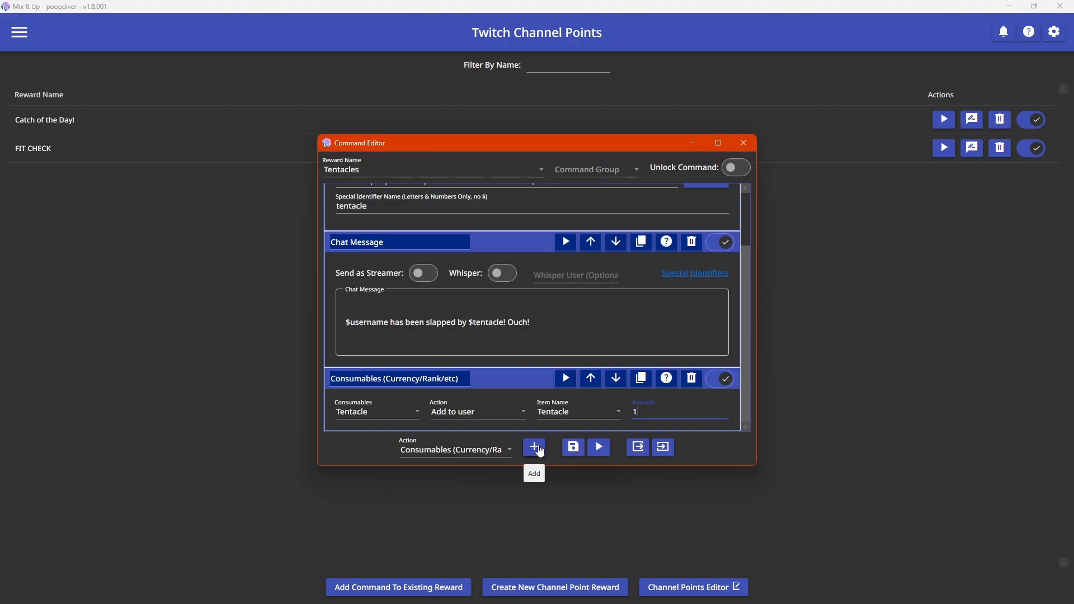
Add a second Chat Message action after the Consumables action with the text "$username has been slapped $usergeartentacle times! Ow!".
click(506, 450)
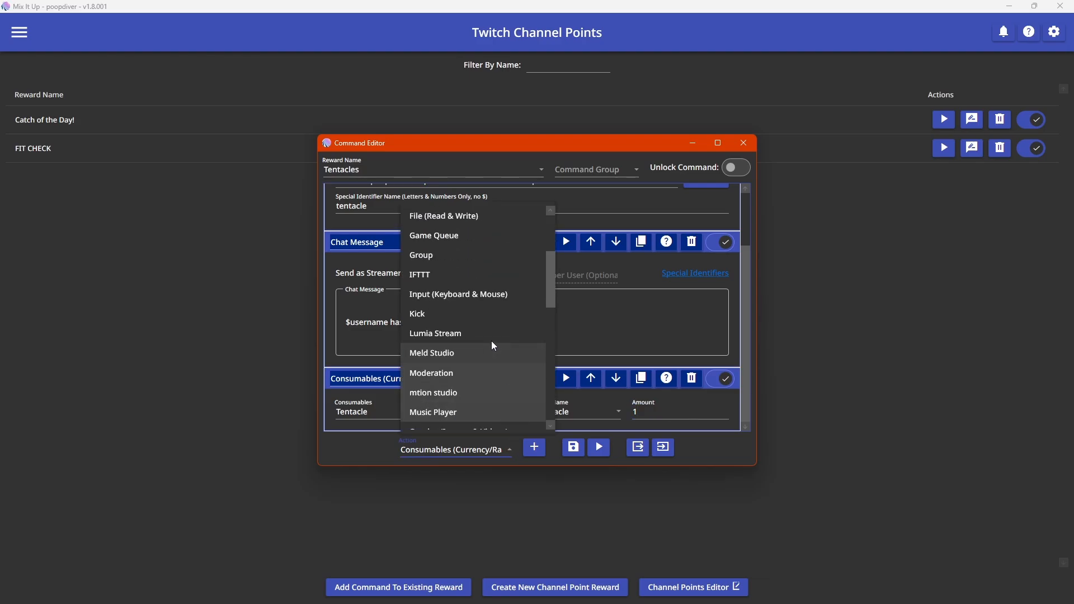
scroll(481, 313, up, 3)
click(447, 217)
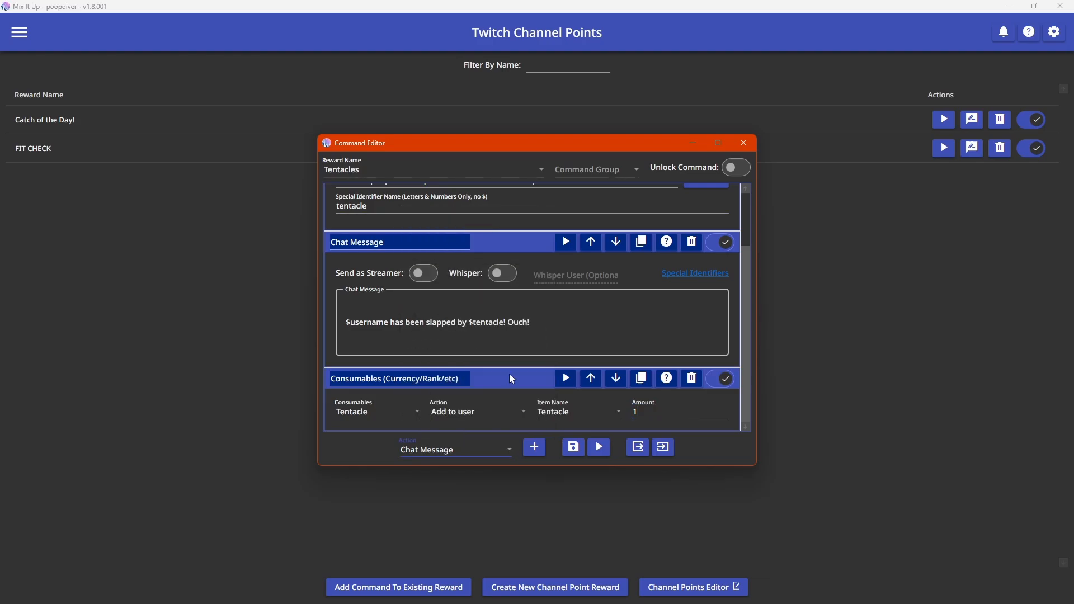
click(534, 448)
scroll(526, 388, down, 5)
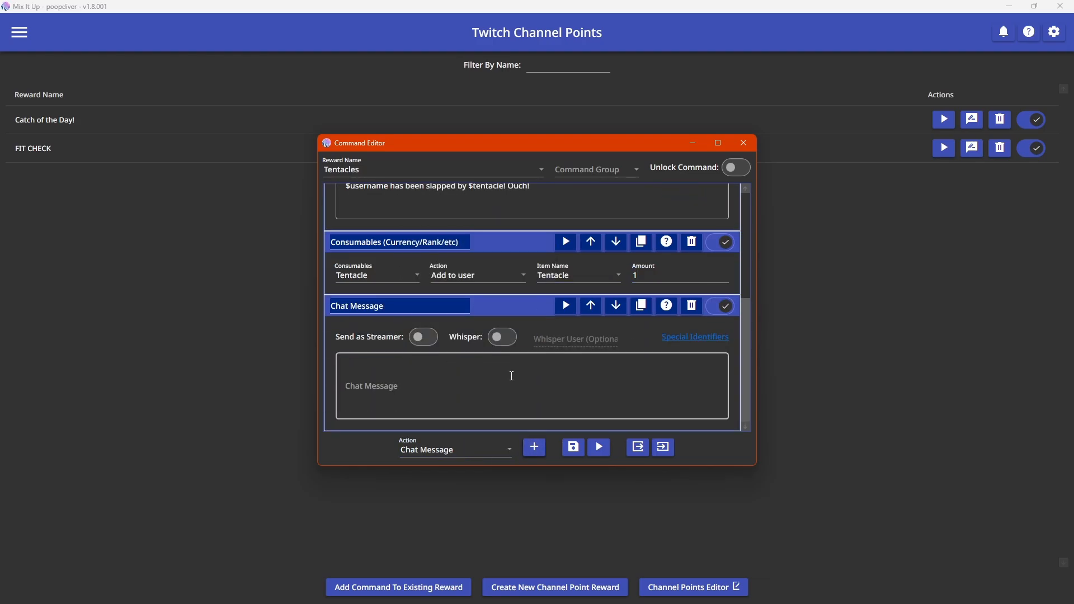
click(513, 373)
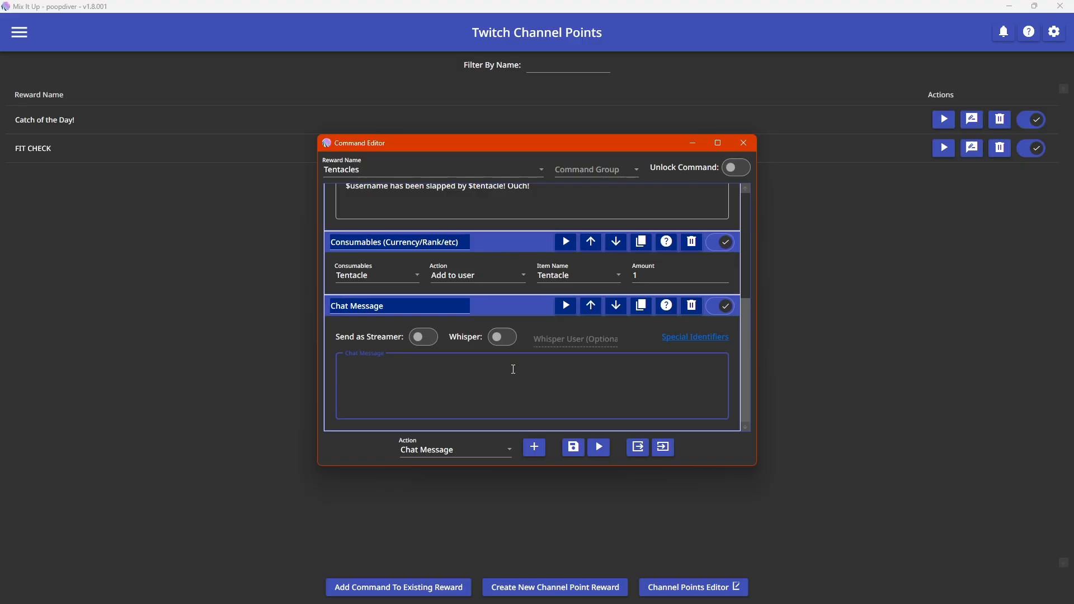
text($username has been slapped $usergear)
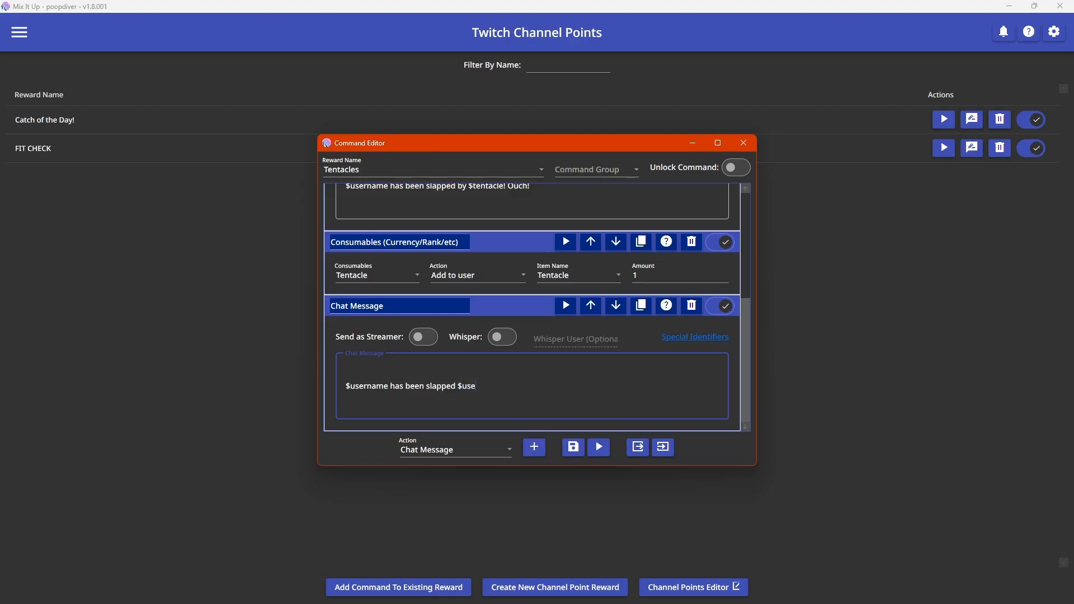
text(tentacle)
text( time)
text(s! o7)
click(534, 447)
scroll(656, 347, down, 3)
scroll(475, 356, down, 1)
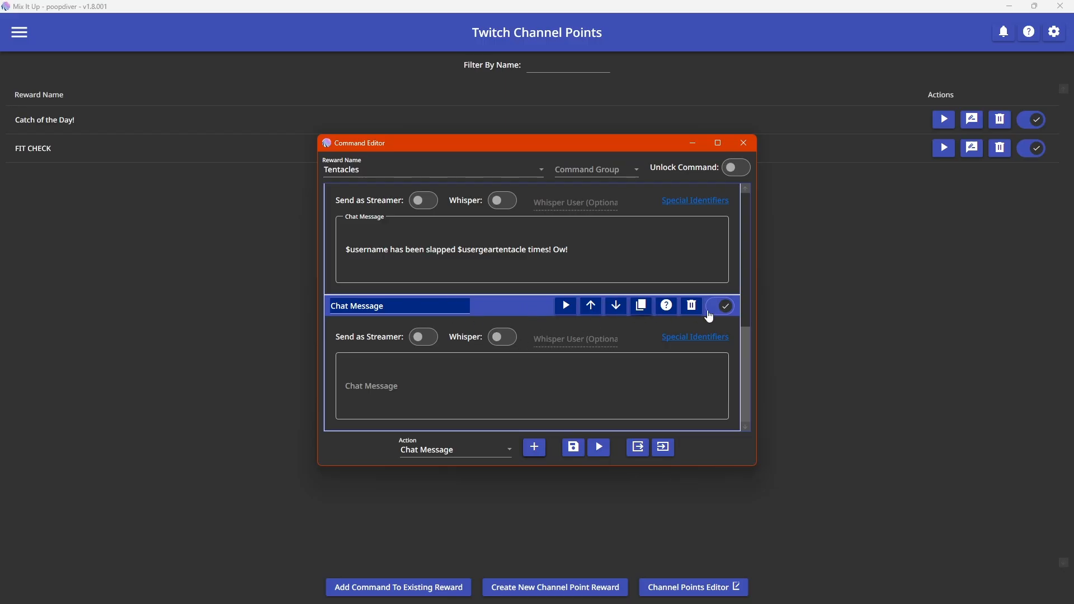
click(691, 306)
Add a Sound action set to Play Sound at the end of the command, and delete it again.
click(486, 448)
scroll(489, 401, down, 2)
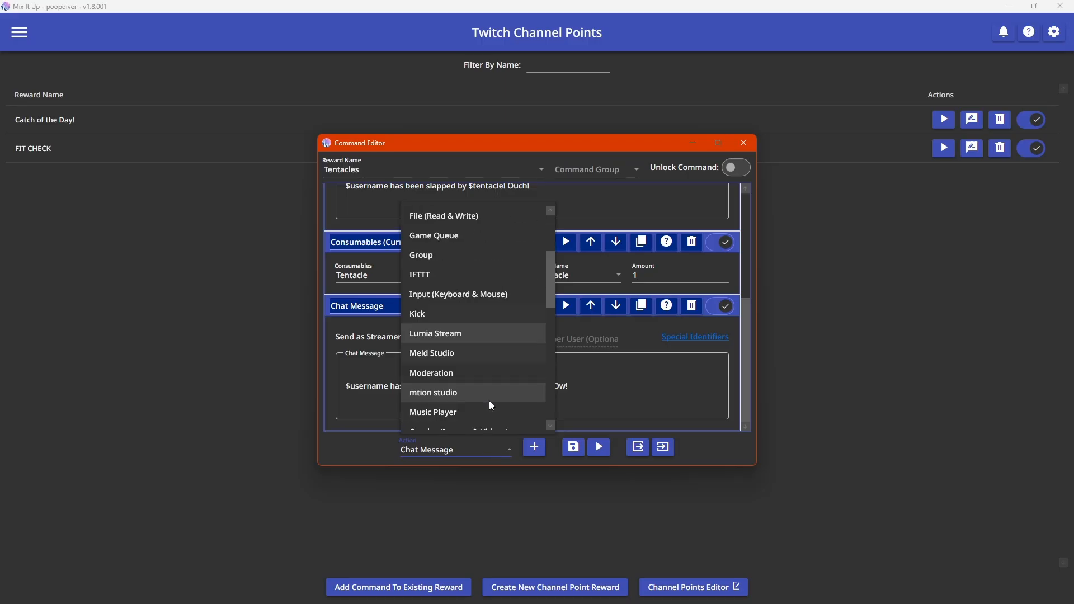
scroll(493, 402, down, 7)
scroll(447, 374, up, 2)
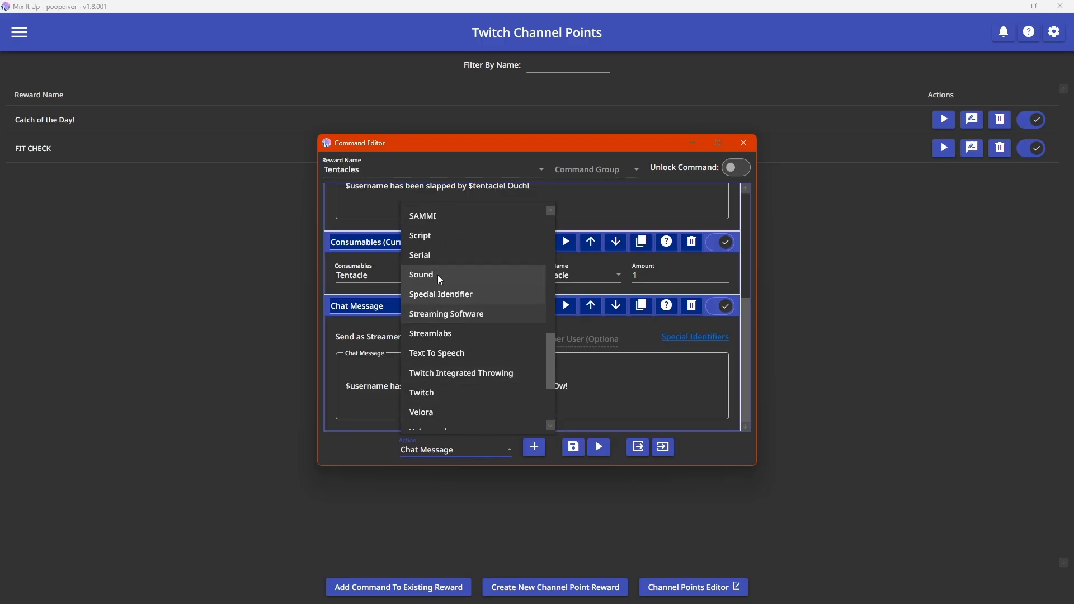
click(438, 275)
click(534, 447)
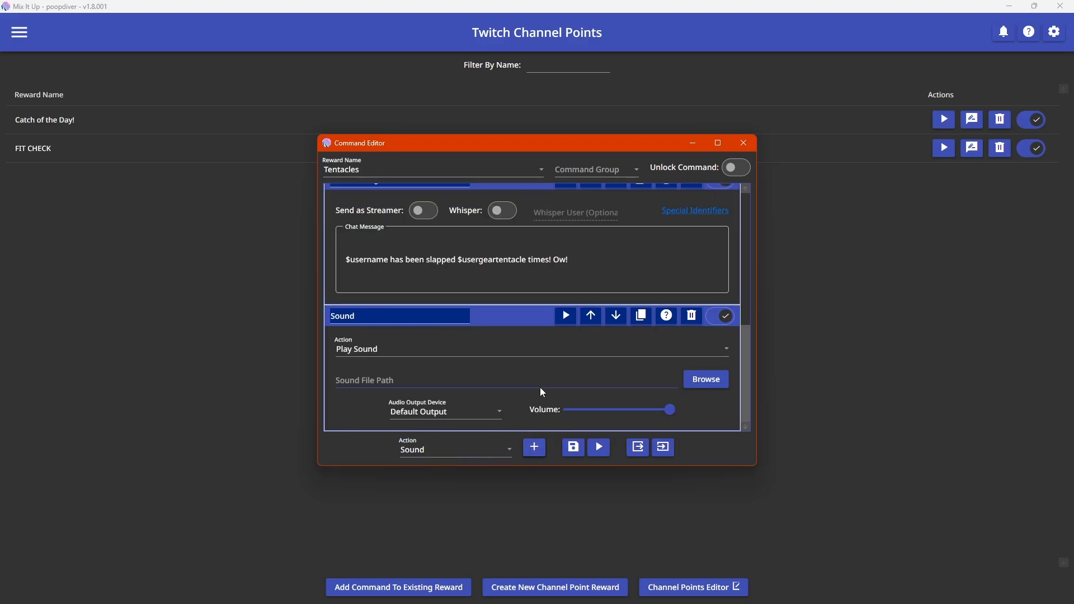
click(398, 385)
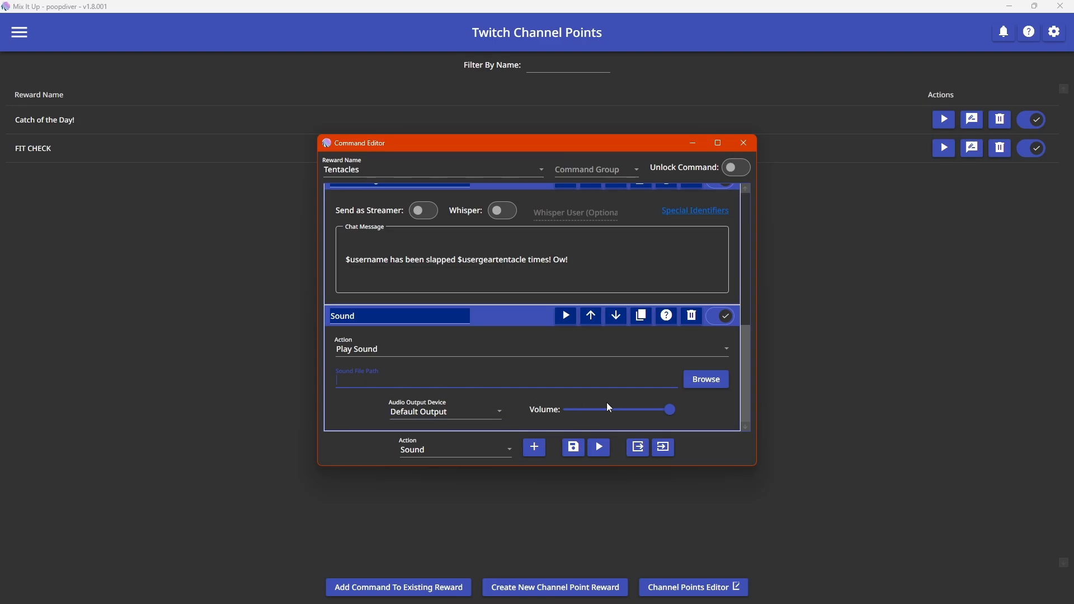
click(692, 317)
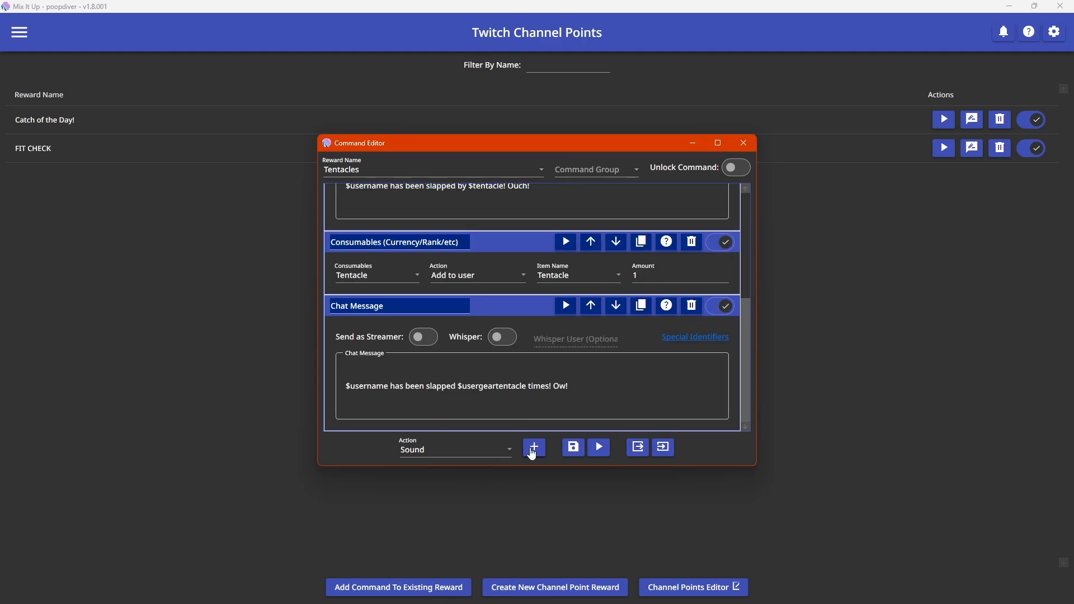
Save the Tentacles command and highlight the usergeartentacle identifier in the test message in the Twitch stream chat.
click(572, 448)
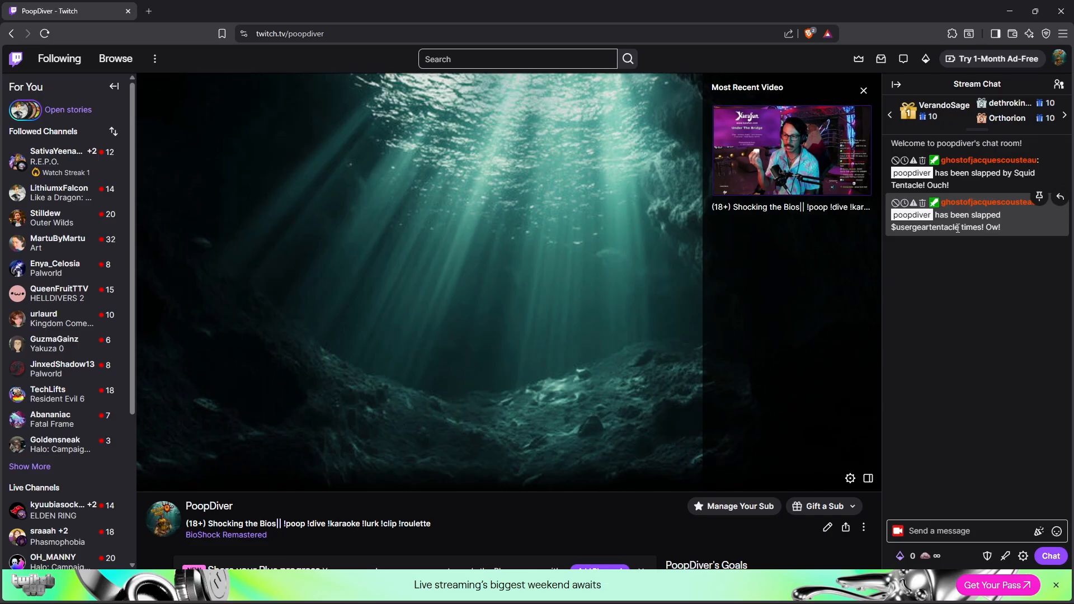
drag(901, 229, 898, 229)
key(alt+Tab)
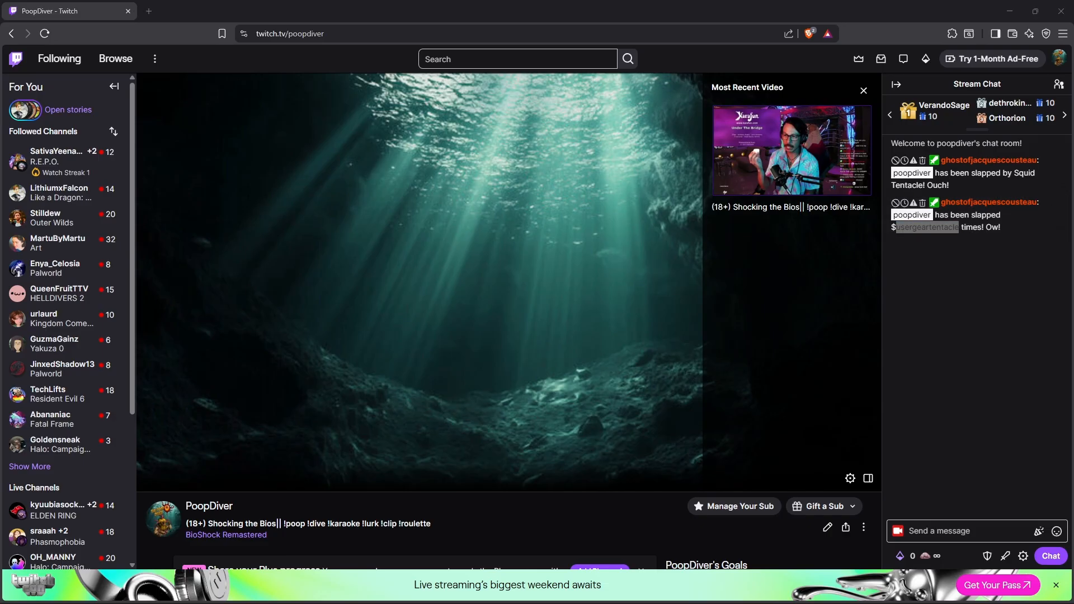